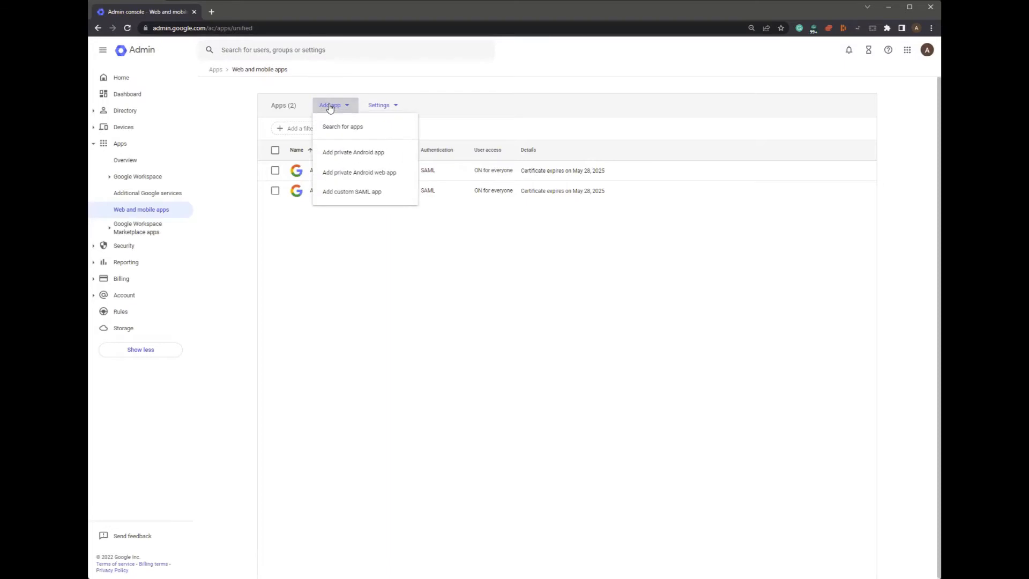
# - Add a custom SAML app named DRAGON-ARMOR-PROJECT with description 'SSL VPN' and continue
pyautogui.click(354, 196)
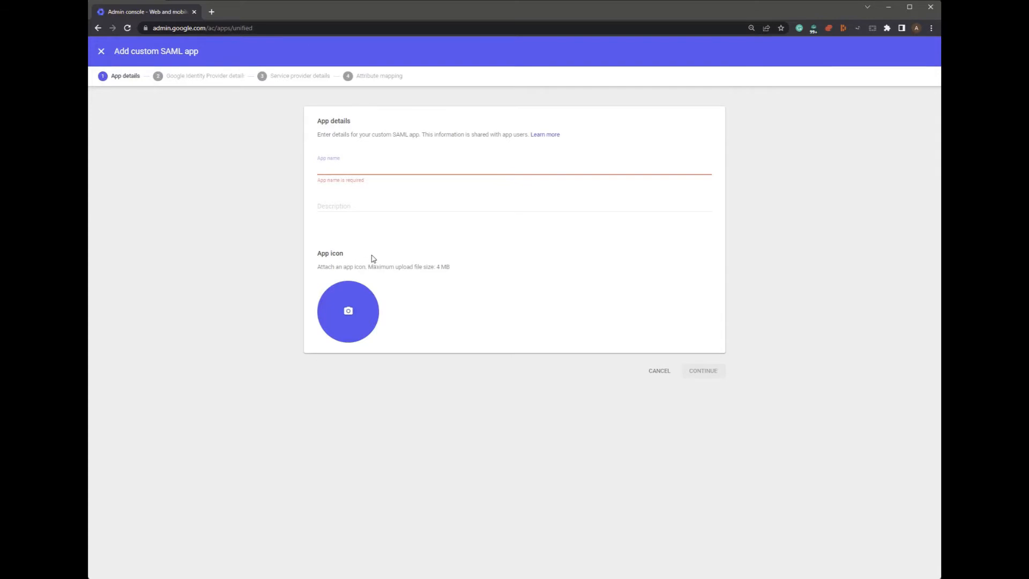
pyautogui.write('DRAGON-ARMOR-PROJECT')
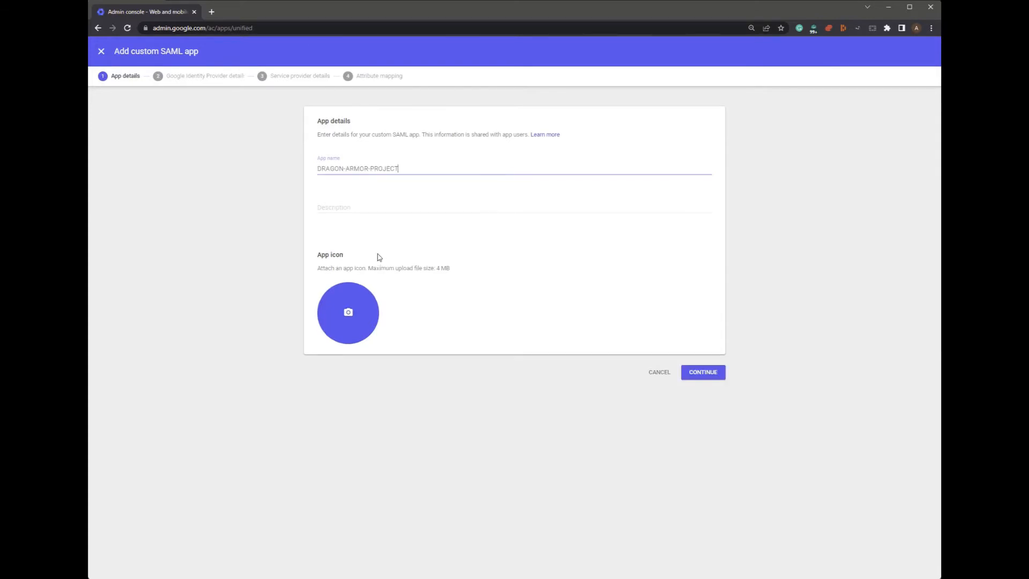
pyautogui.click(382, 210)
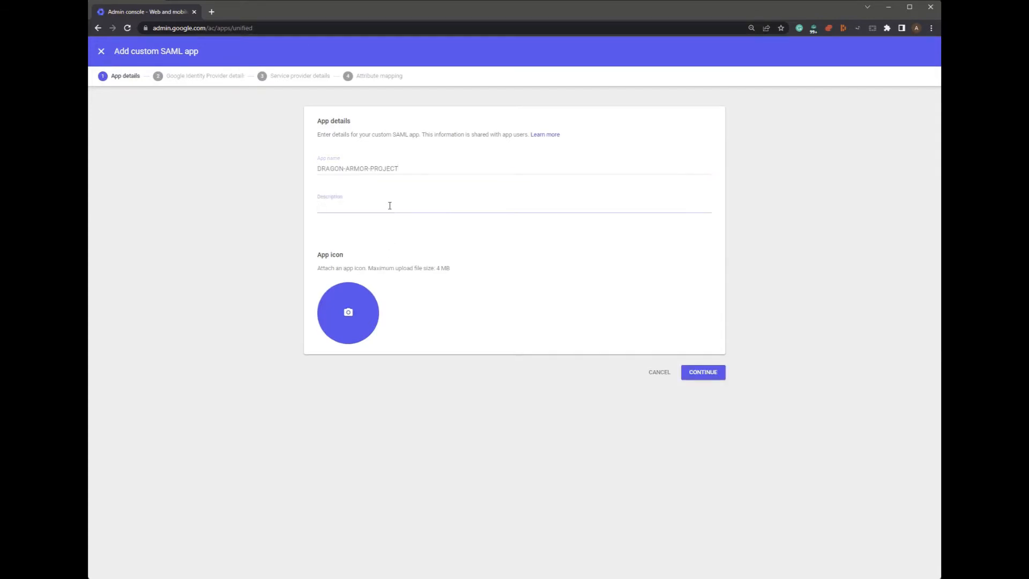
pyautogui.write('SSL VPN')
pyautogui.click(713, 375)
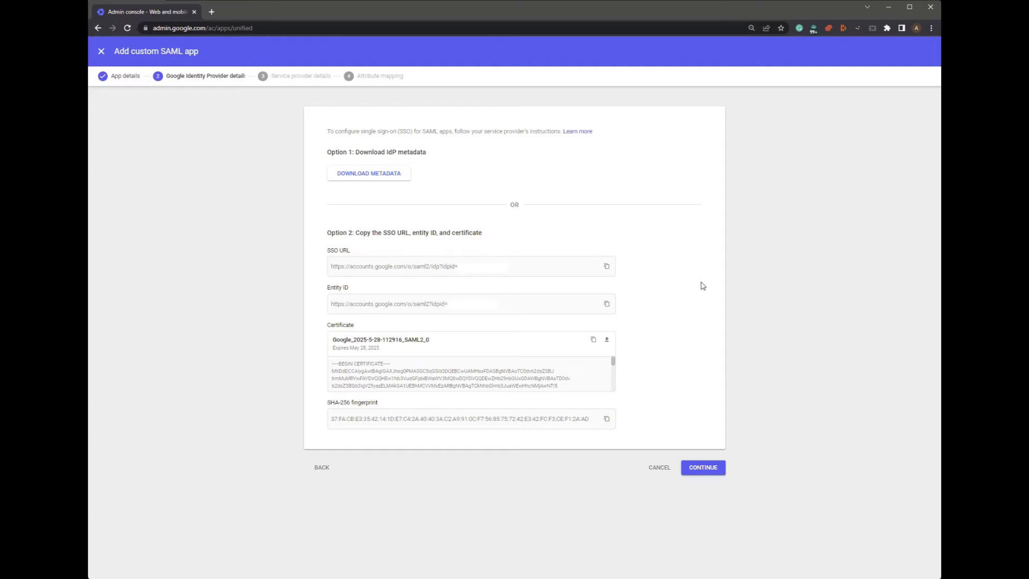
# - Copy Google's SSO URL into the empty quotes on line 7 of the FortiGate config
pyautogui.click(606, 268)
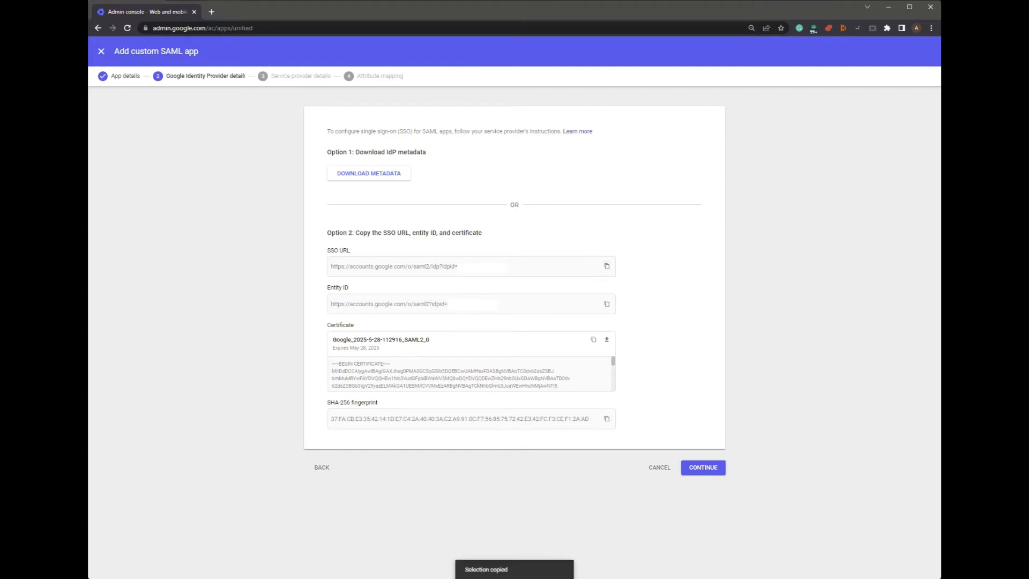
pyautogui.hotkey('alt', 'Tab')
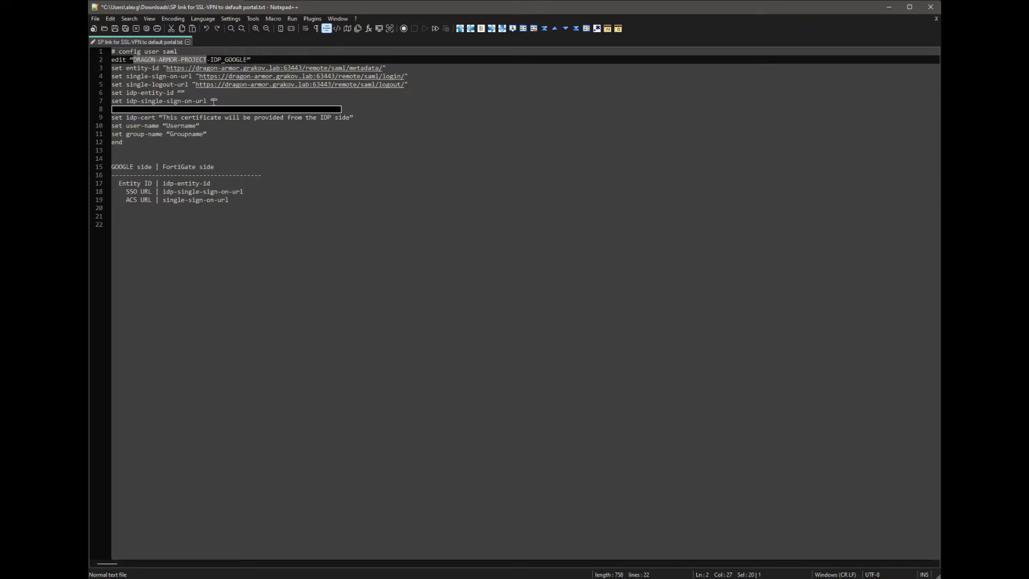
pyautogui.click(213, 101)
pyautogui.hotkey('ctrl', 'v')
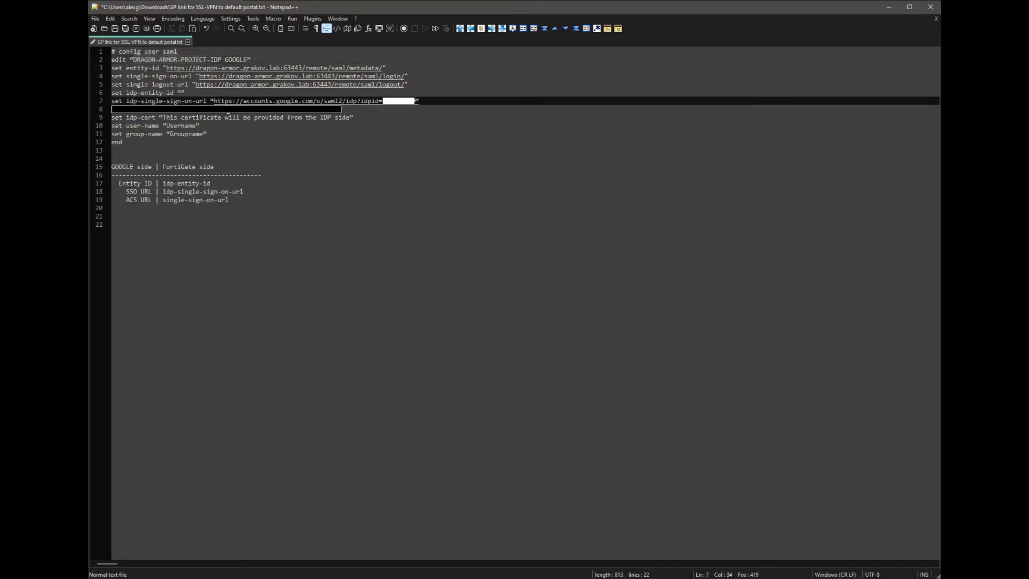
# - Copy Google's entity ID into the empty quotes on line 6 of the config
pyautogui.hotkey('alt', 'Tab')
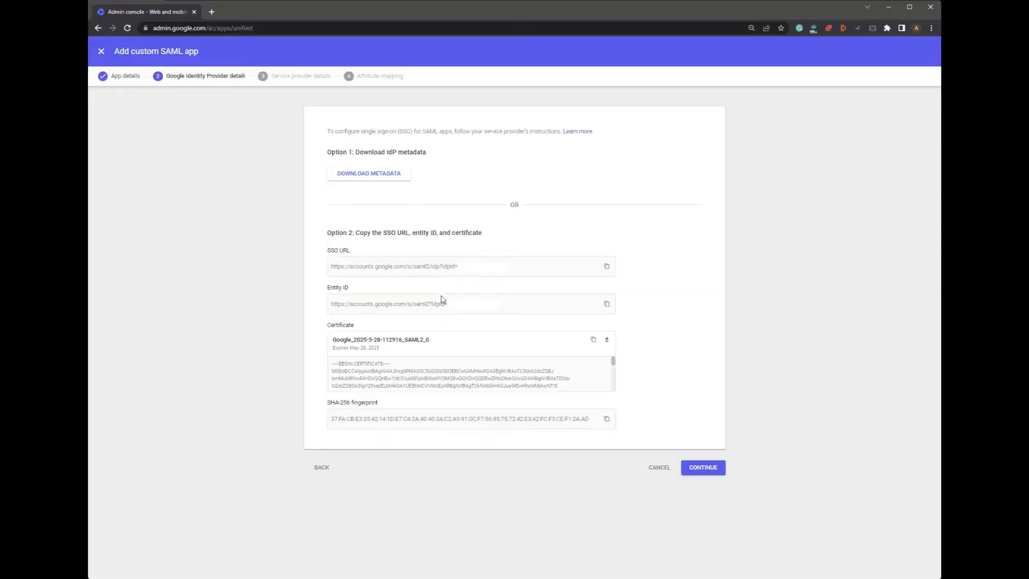
pyautogui.click(607, 305)
pyautogui.hotkey('alt', 'Tab')
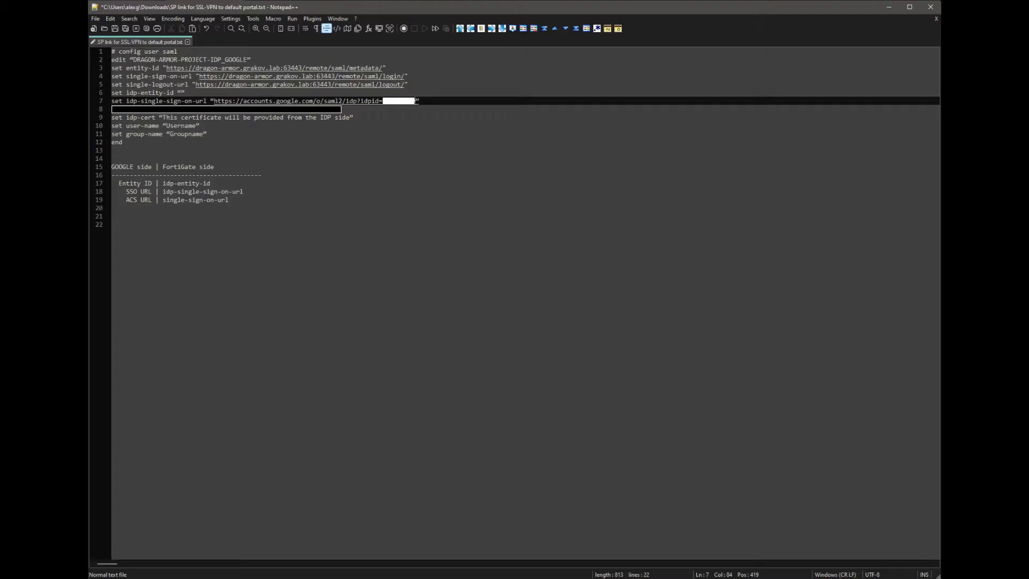
pyautogui.click(181, 92)
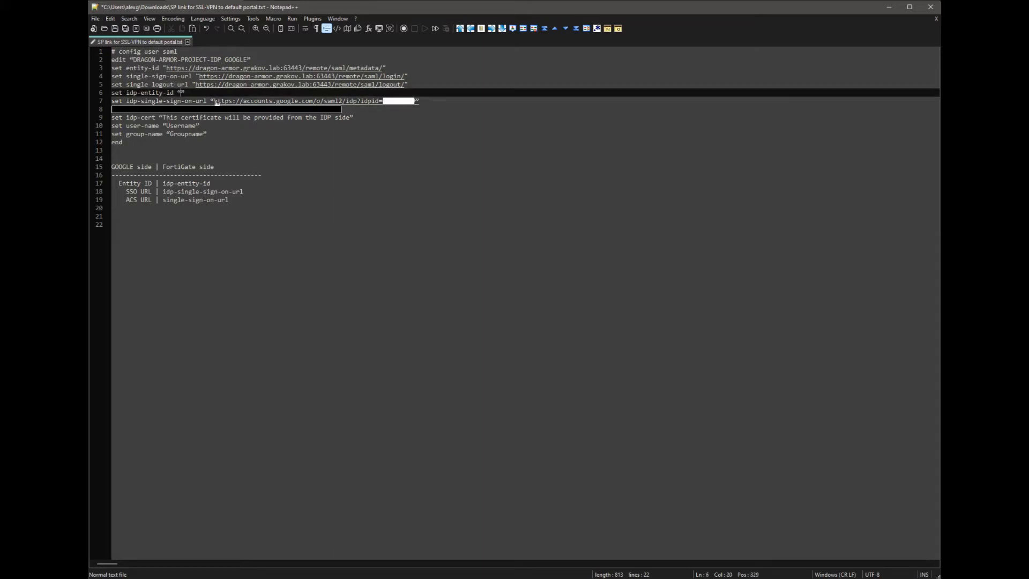
pyautogui.hotkey('ctrl', 'v')
# - Download Google's IdP certificate as a .pem file
pyautogui.hotkey('alt', 'Tab')
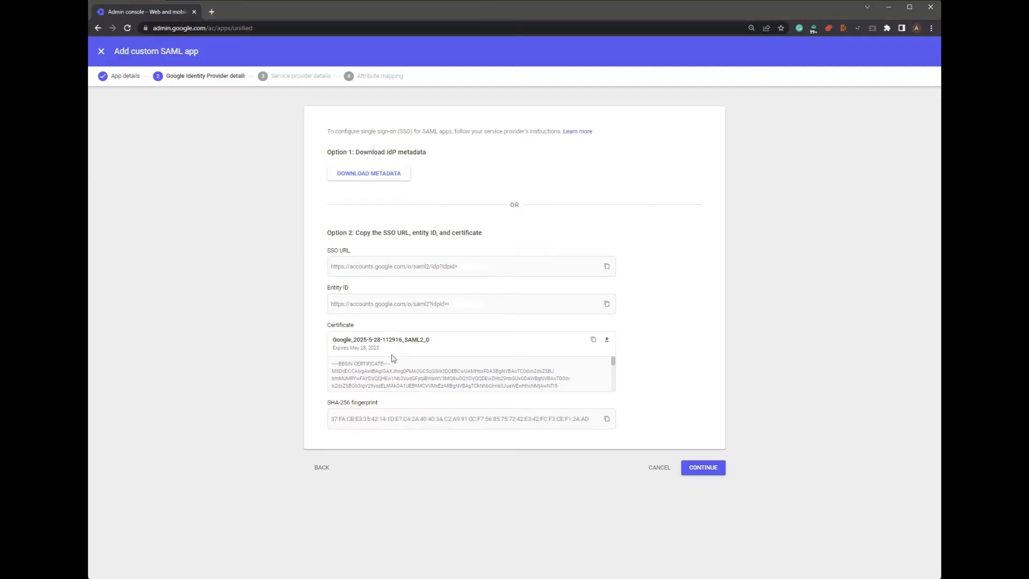
pyautogui.click(609, 343)
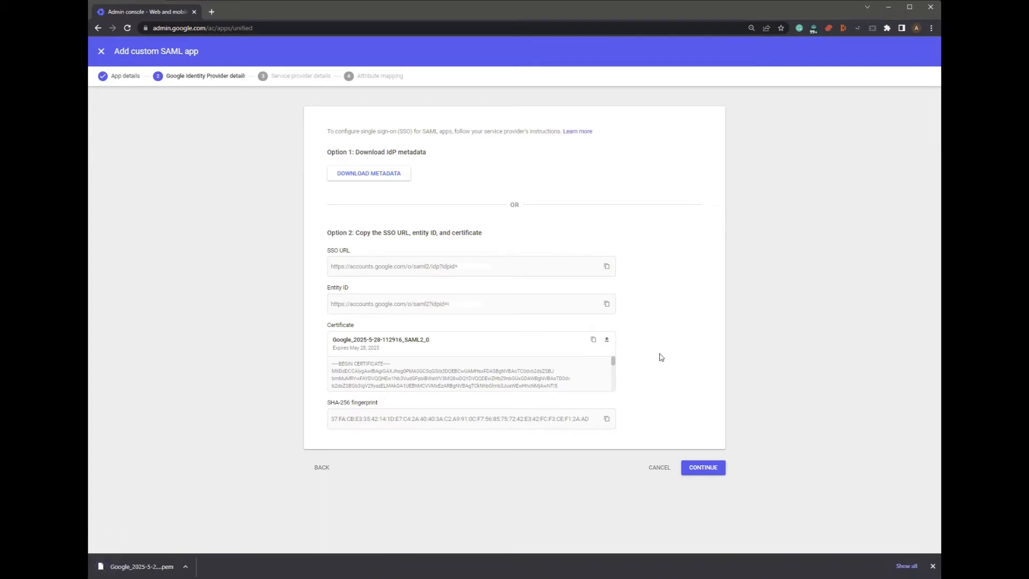
pyautogui.click(933, 567)
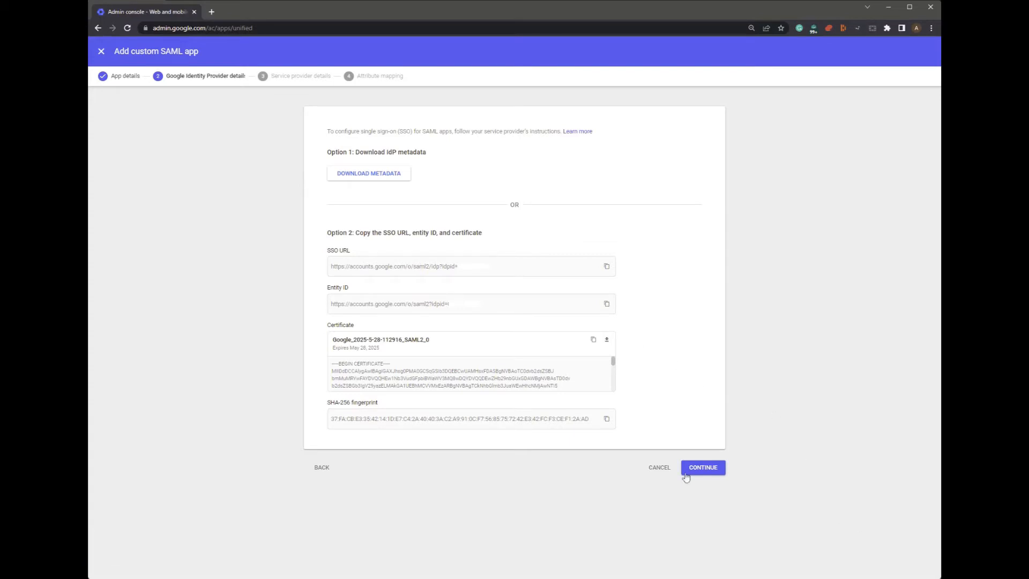
# - Continue the SAML app wizard to the Service provider details step
pyautogui.click(700, 471)
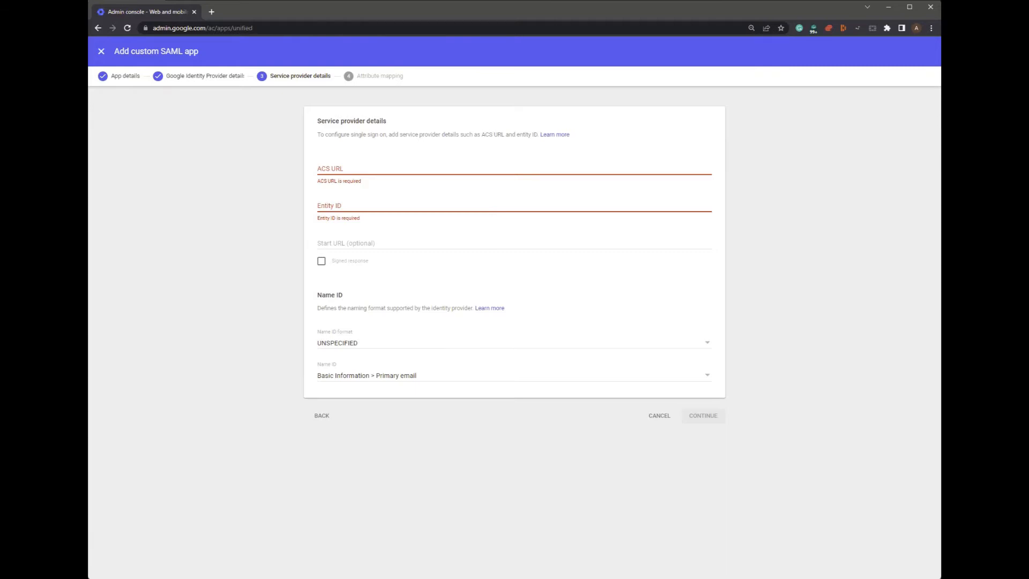
# - Paste the FortiGate login URL from line 4 as the app's ACS URL
pyautogui.hotkey('alt', 'Tab')
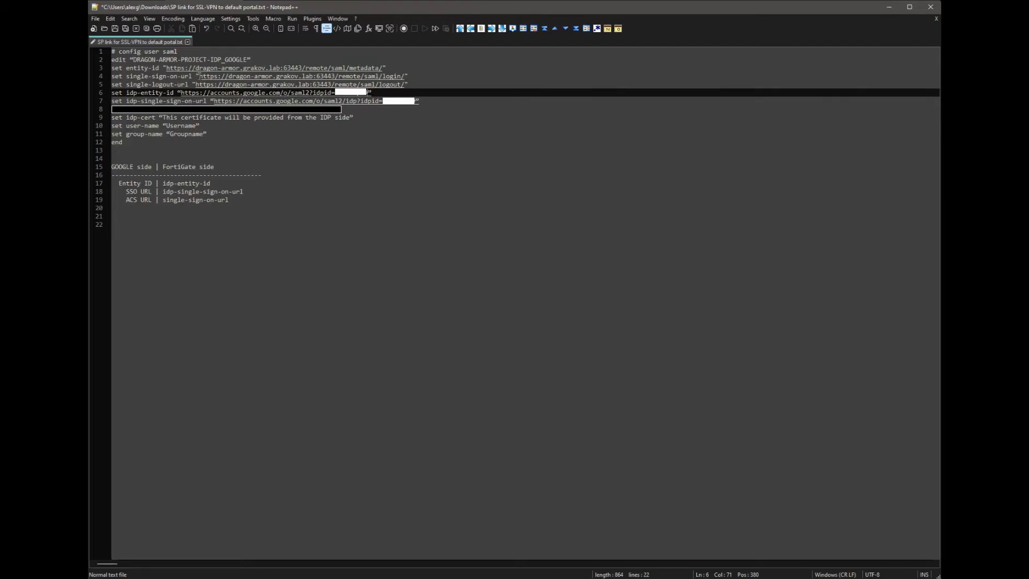
pyautogui.moveTo(198, 76); pyautogui.dragTo(406, 84)
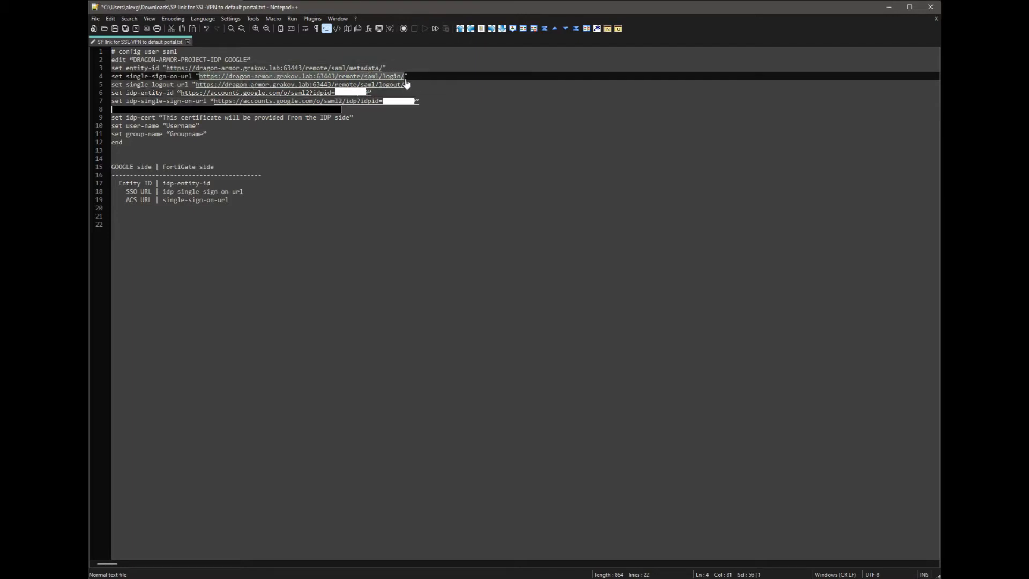
pyautogui.hotkey('ctrl', 'c')
pyautogui.hotkey('alt', 'Tab')
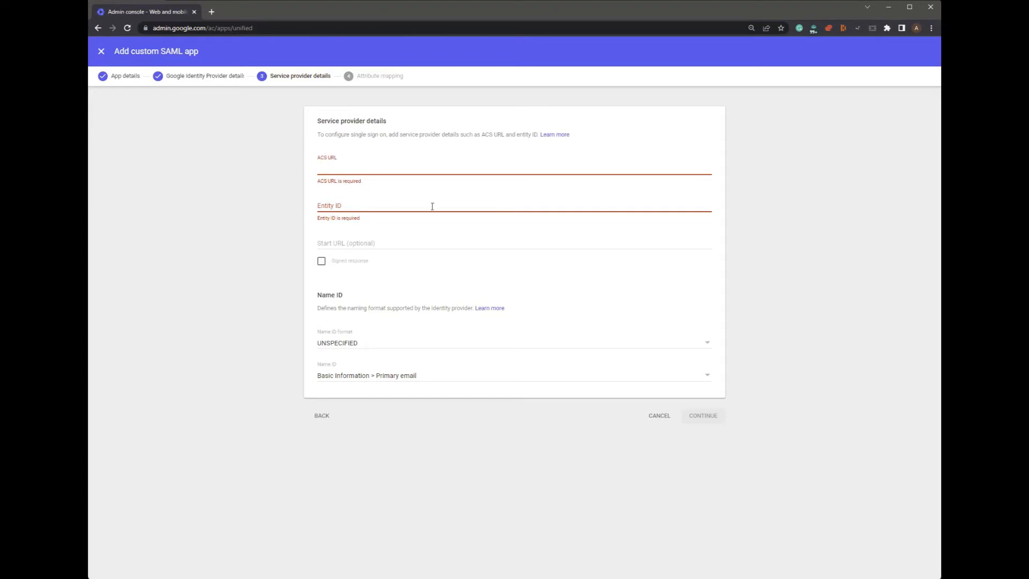
pyautogui.hotkey('ctrl', 'v')
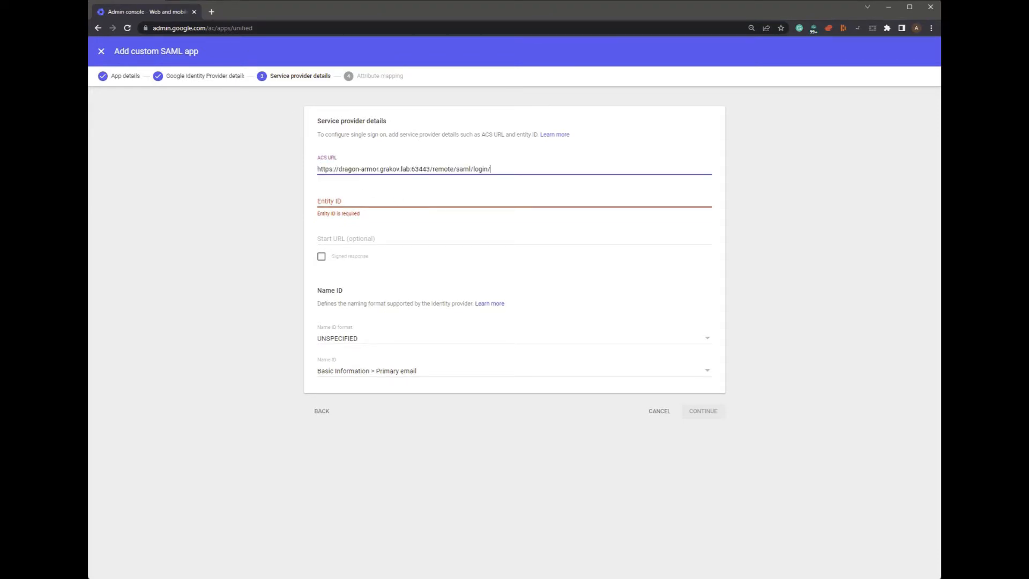
# - Set the Entity ID to the FortiGate metadata URL from line 3 and continue to attribute mapping
pyautogui.hotkey('alt', 'Tab')
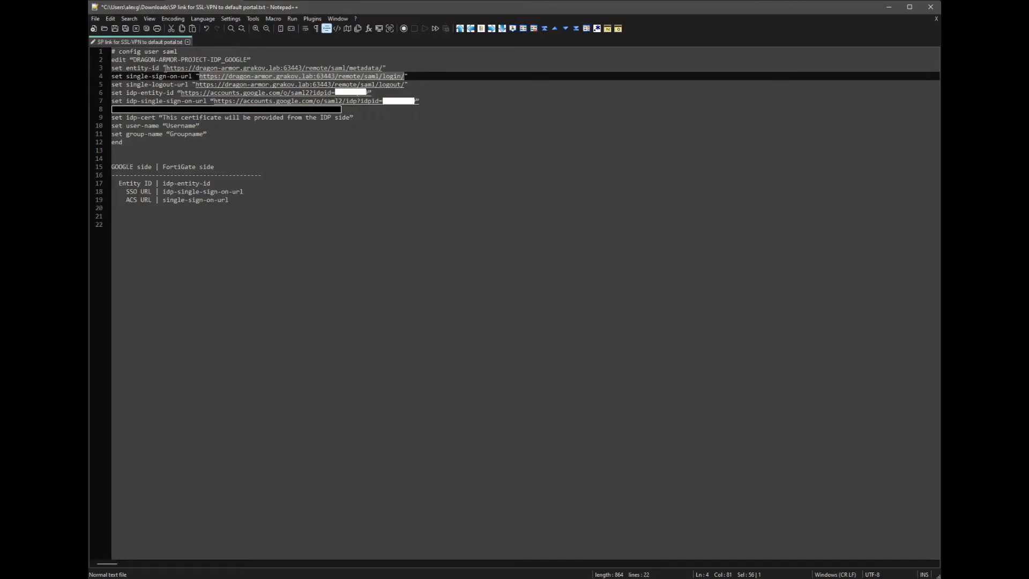
pyautogui.moveTo(166, 68); pyautogui.dragTo(386, 68)
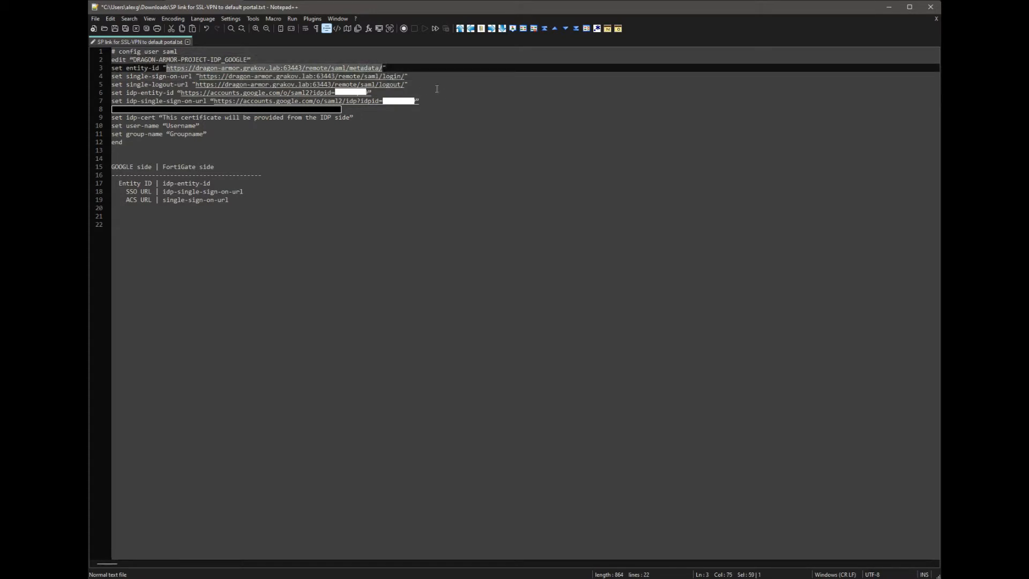
pyautogui.hotkey('alt', 'Tab')
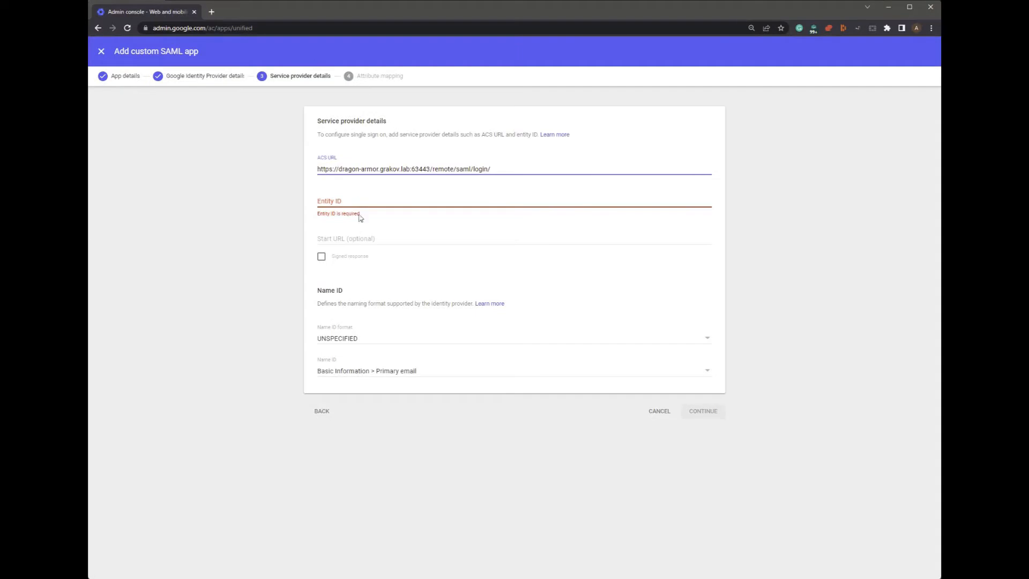
pyautogui.click(360, 201)
pyautogui.hotkey('ctrl', 'v')
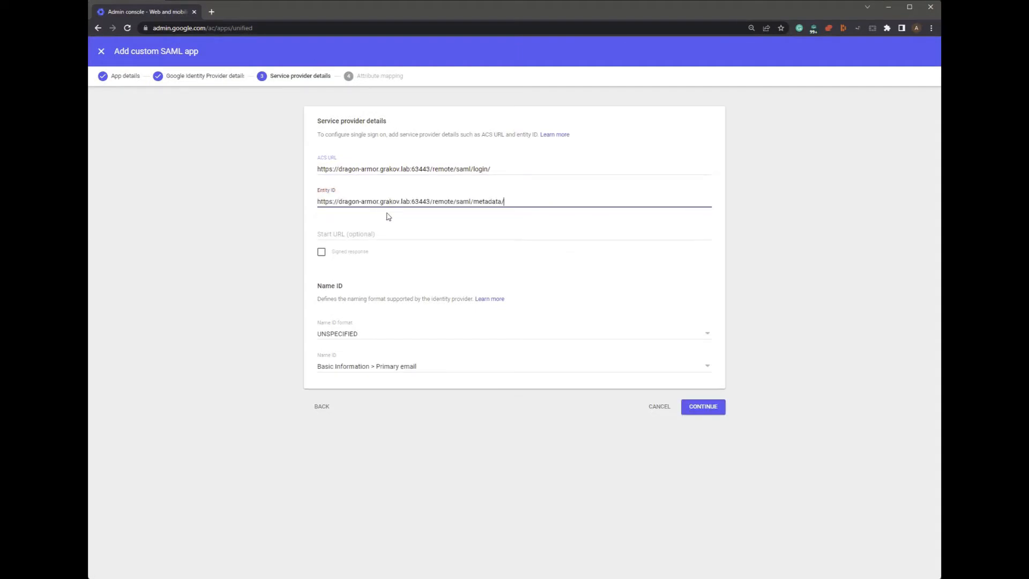
pyautogui.click(702, 407)
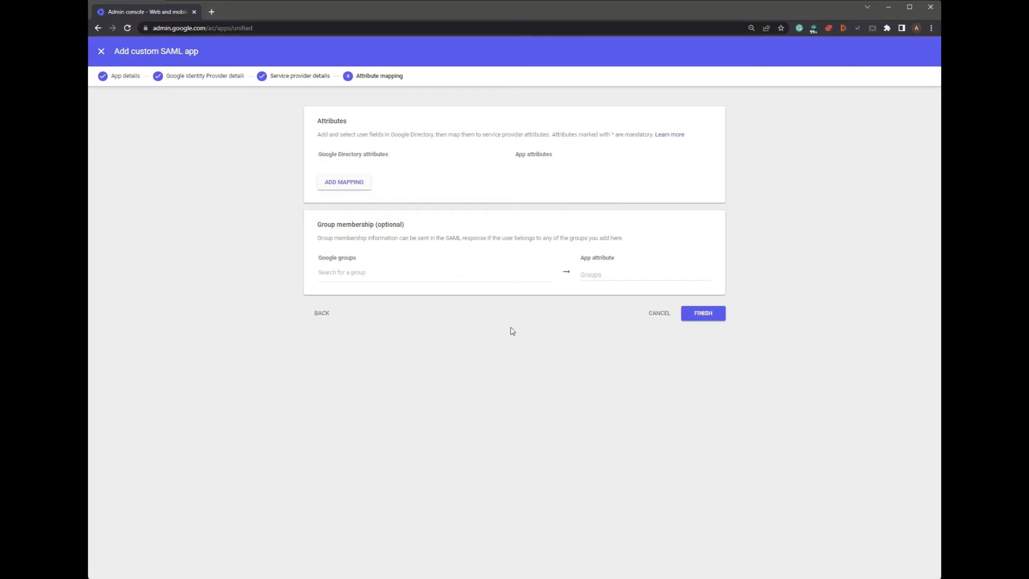
# - Map the Primary email directory attribute to the app attribute Username
pyautogui.click(349, 184)
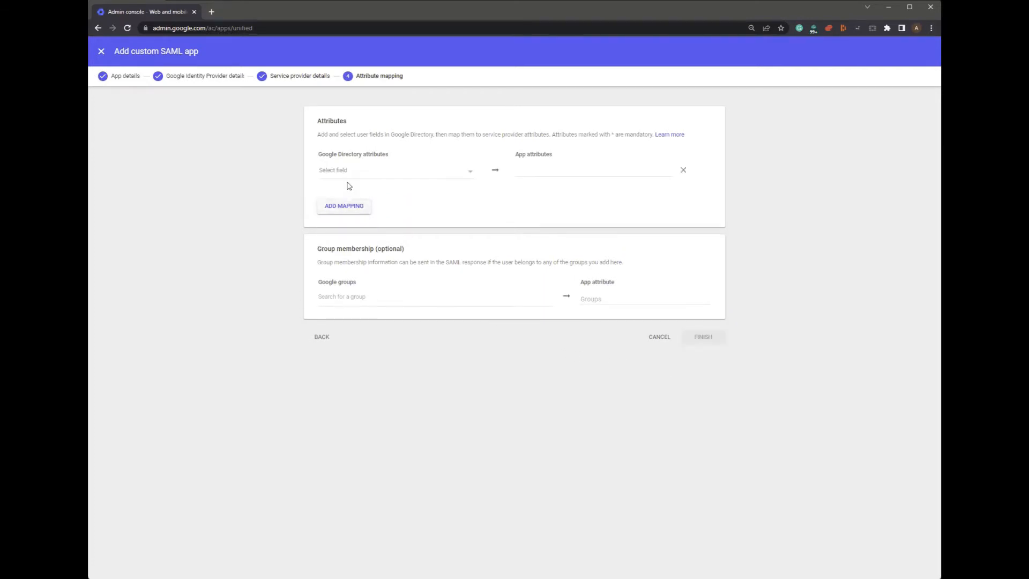
pyautogui.click(359, 172)
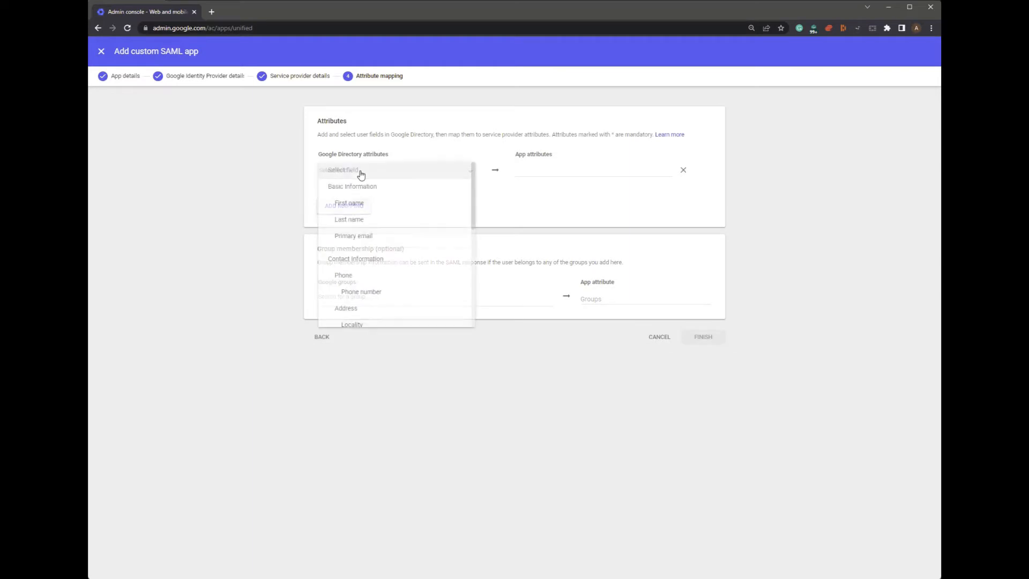
pyautogui.click(390, 242)
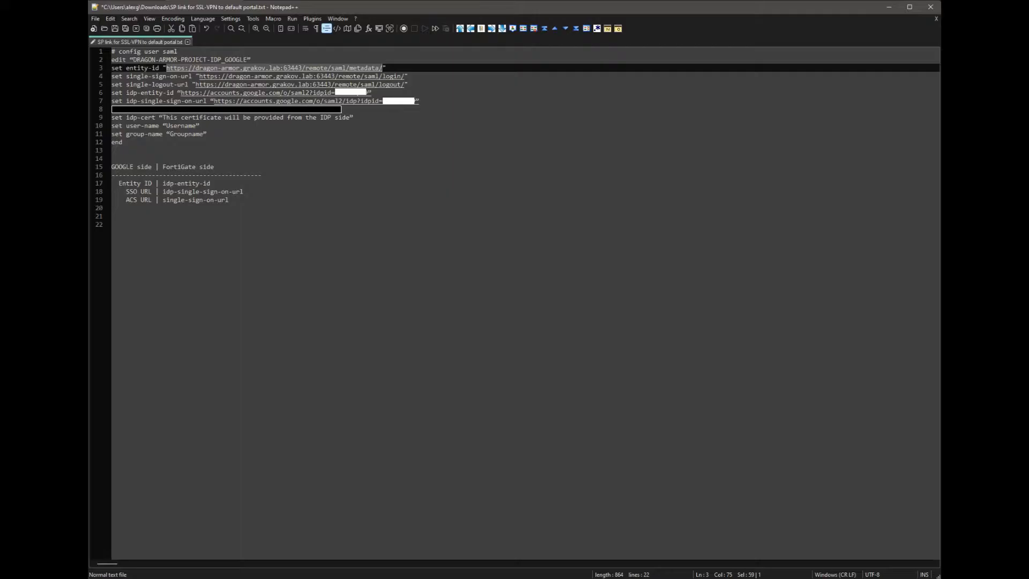
pyautogui.moveTo(166, 126); pyautogui.dragTo(196, 126)
pyautogui.hotkey('ctrl', 'c')
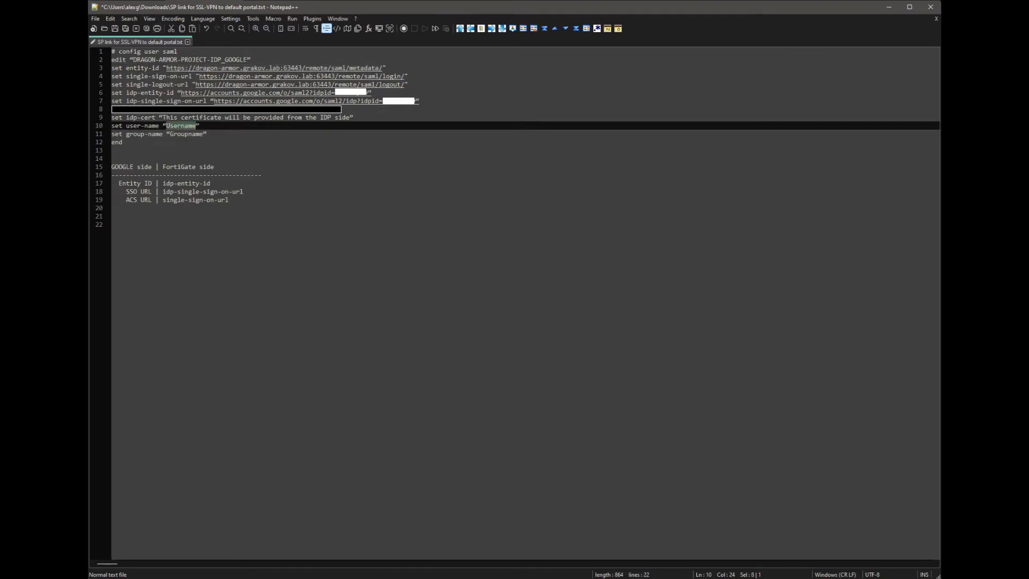
pyautogui.hotkey('alt', 'Tab')
pyautogui.click(588, 177)
pyautogui.hotkey('ctrl', 'v')
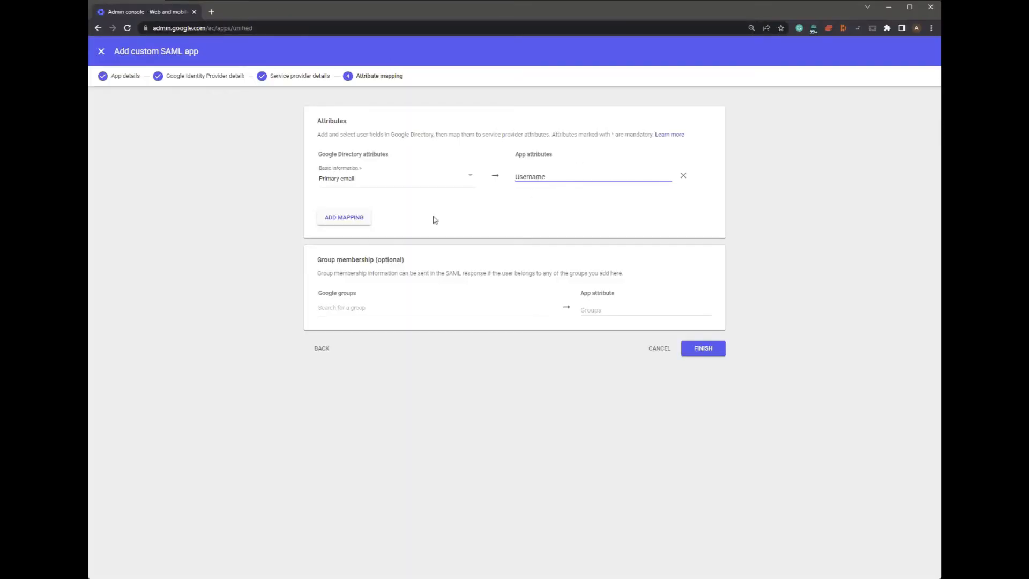
# - Map Department to the app attribute Groupname and finish creating the app
pyautogui.click(342, 219)
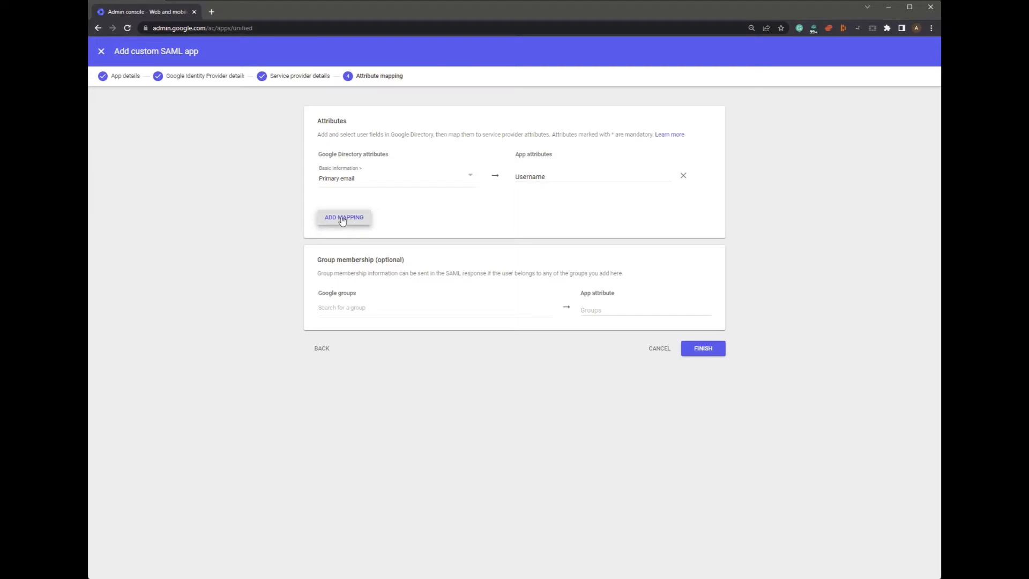
pyautogui.click(352, 207)
pyautogui.scroll(-3, 386, 276)
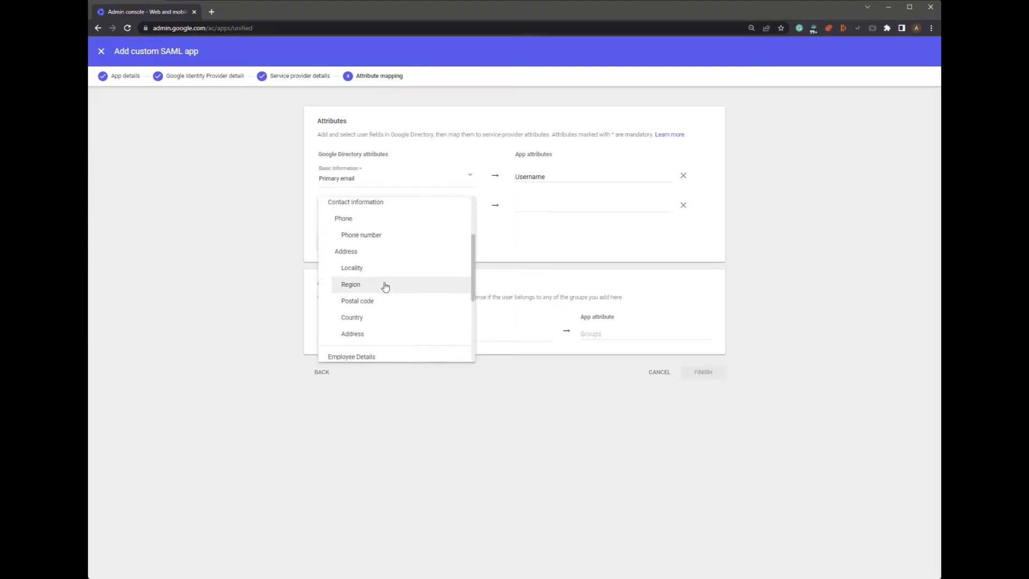
pyautogui.scroll(-4, 385, 286)
pyautogui.click(360, 294)
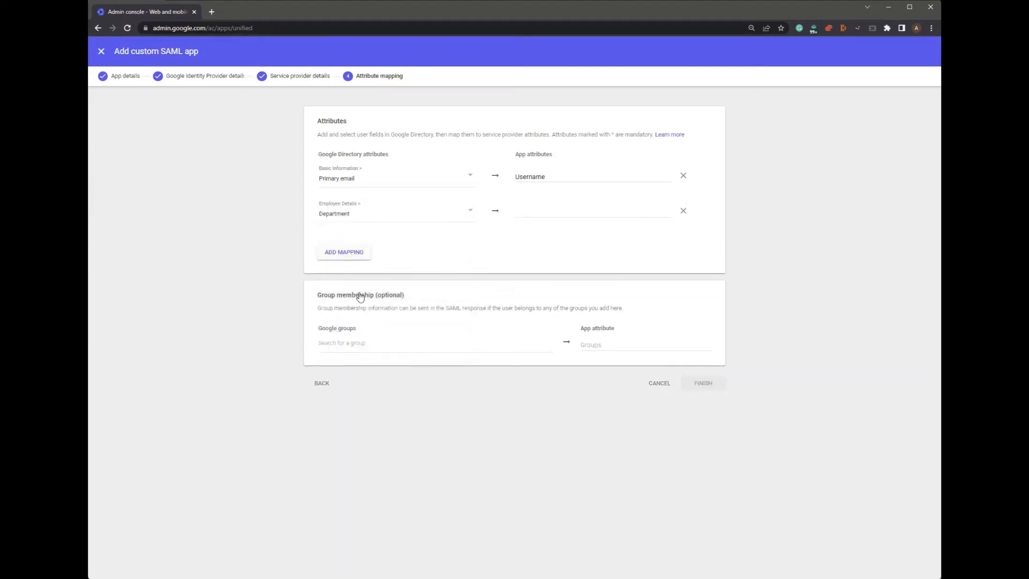
pyautogui.click(207, 1)
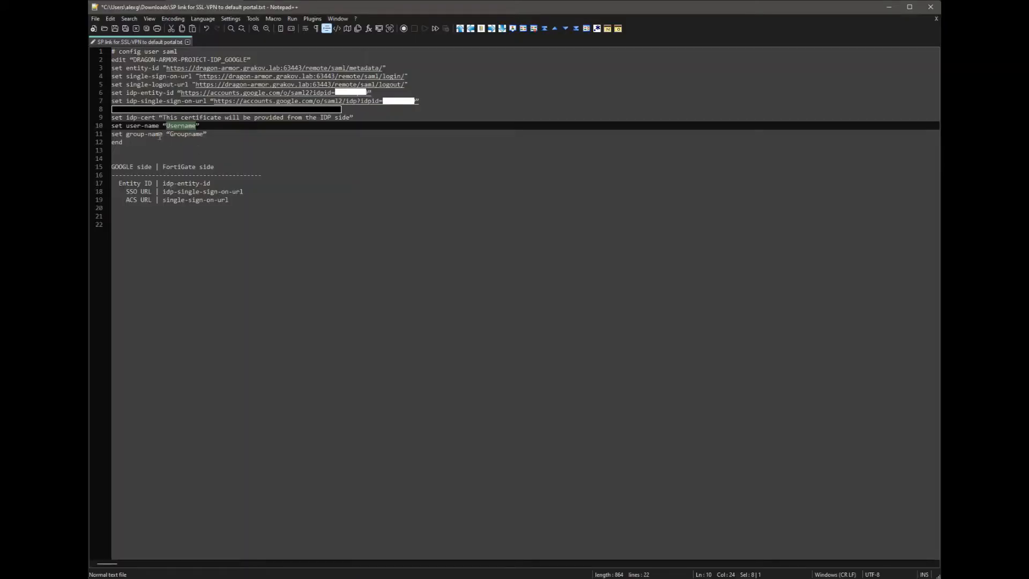
pyautogui.doubleClick(186, 134)
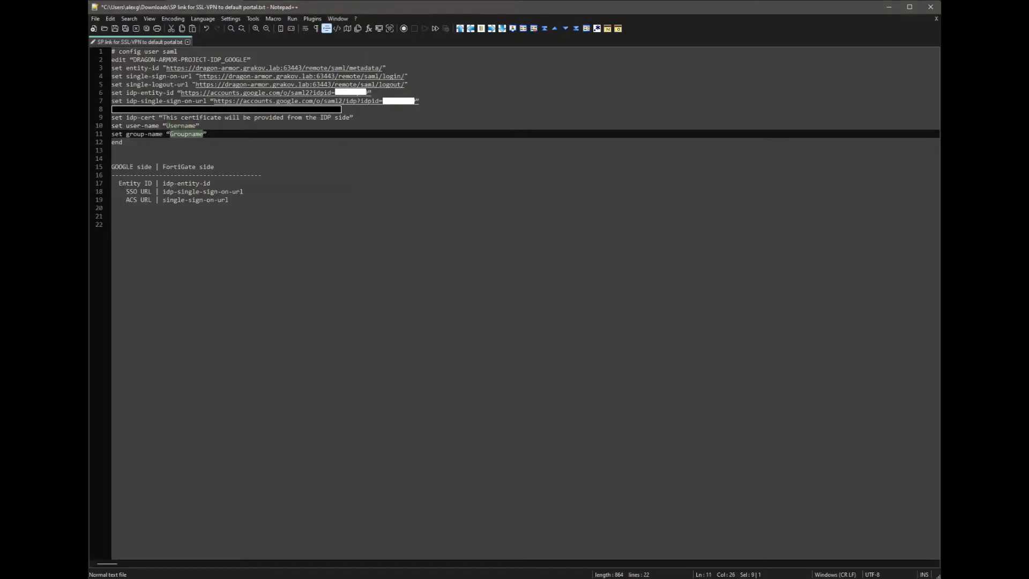
pyautogui.hotkey('ctrl', 'c')
pyautogui.hotkey('alt', 'Tab')
pyautogui.hotkey('ctrl', 'v')
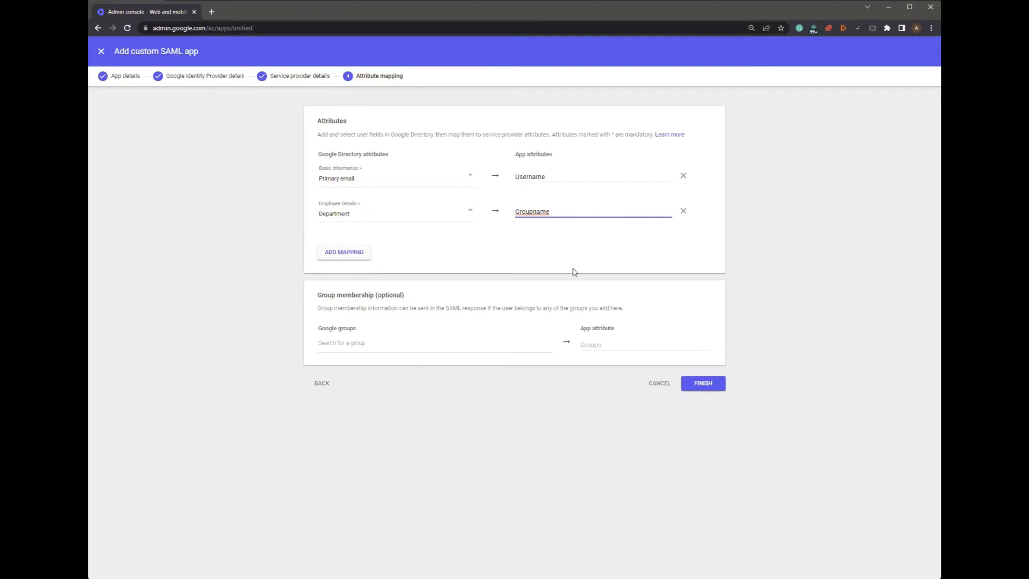
pyautogui.click(701, 383)
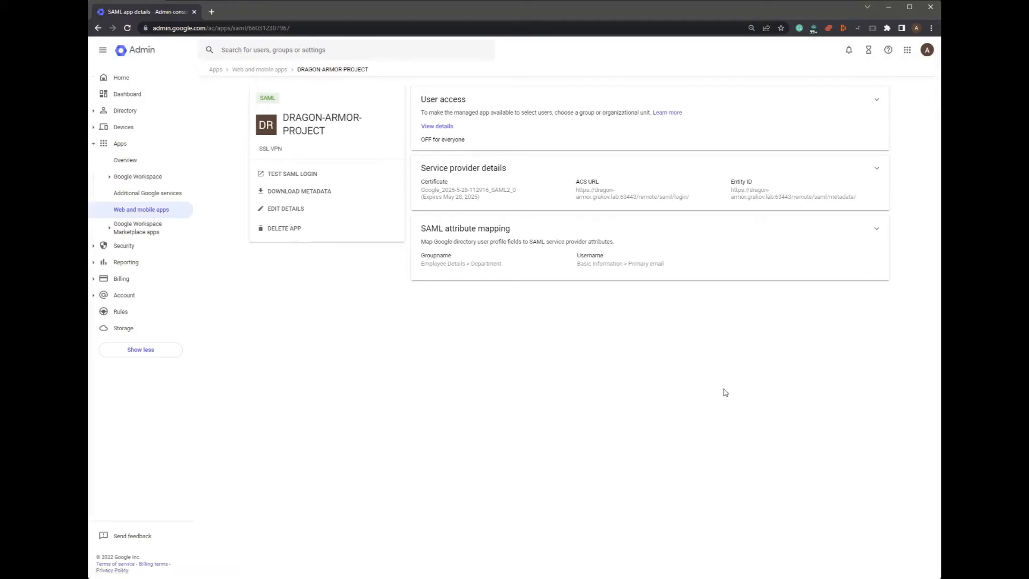
# - Set DRAGON-ARMOR-PROJECT user access to ON for everyone, save, and go back to Web and mobile apps
pyautogui.click(488, 105)
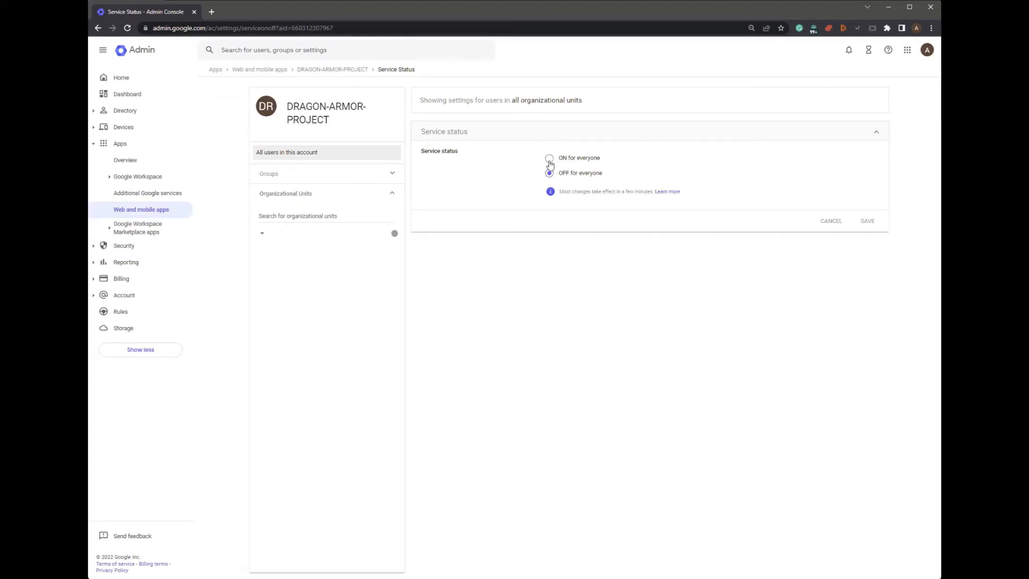
pyautogui.click(550, 160)
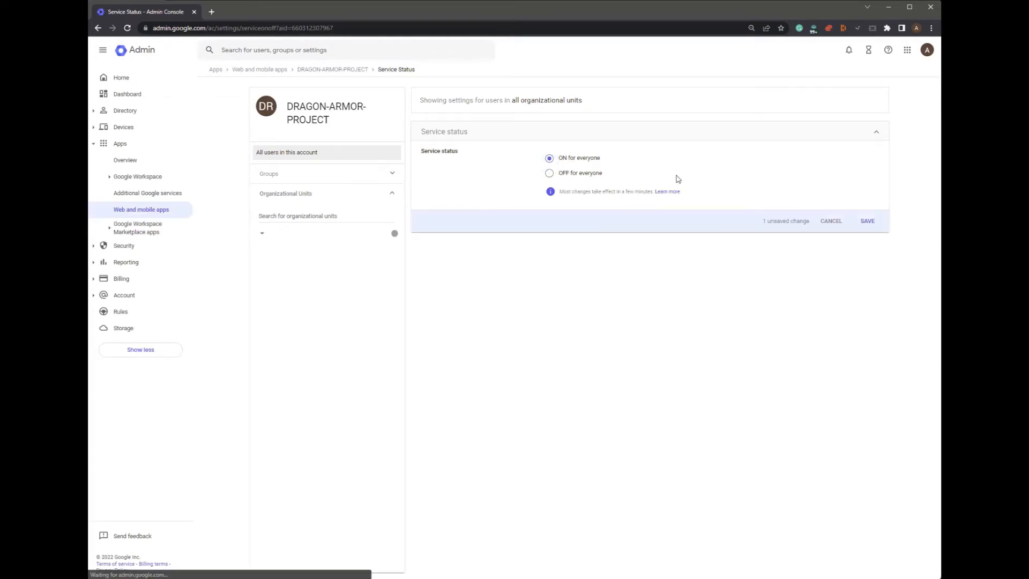
pyautogui.click(869, 222)
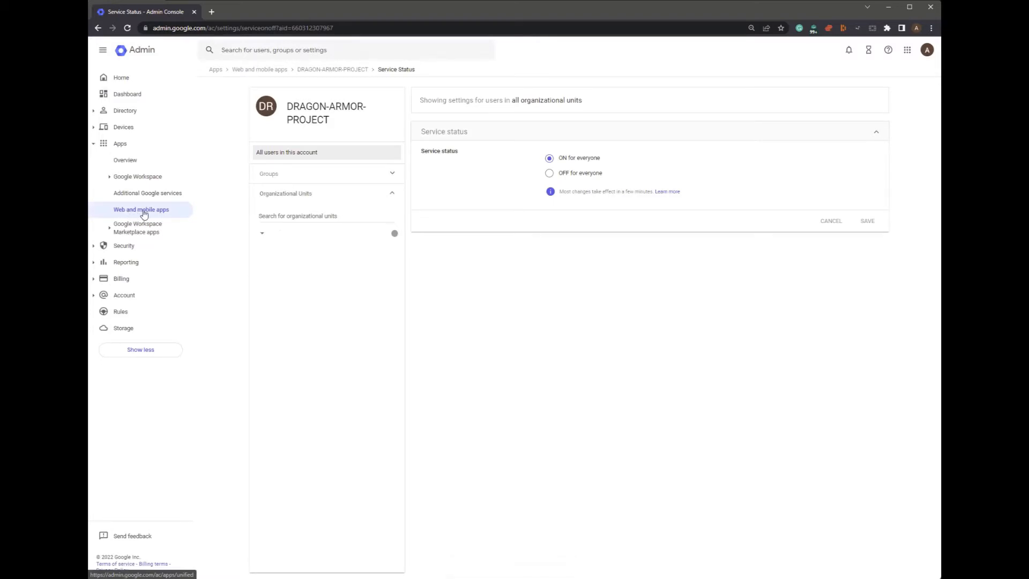
pyautogui.click(152, 214)
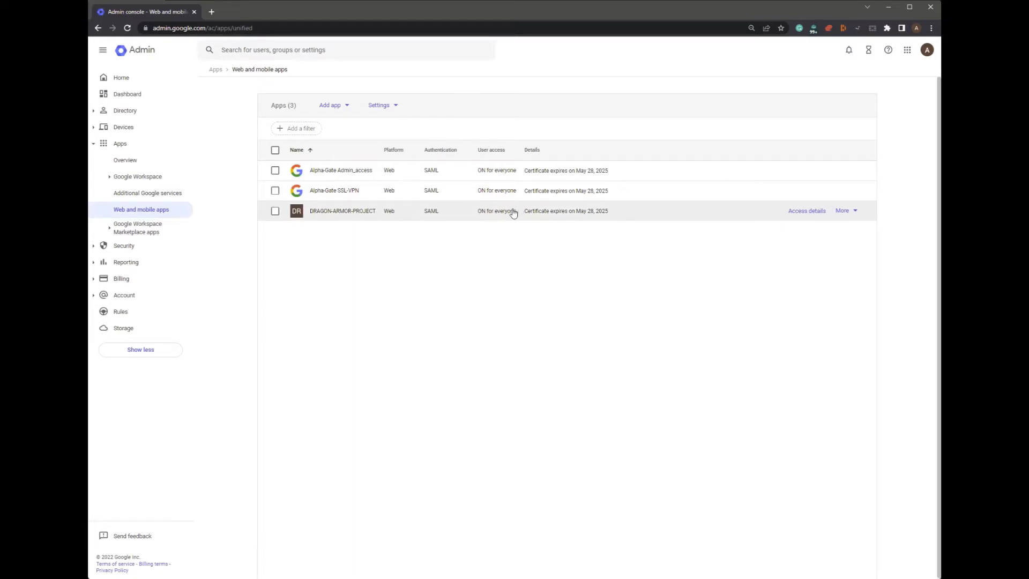
# - Open a user's account details from the Directory > Users list
pyautogui.click(131, 115)
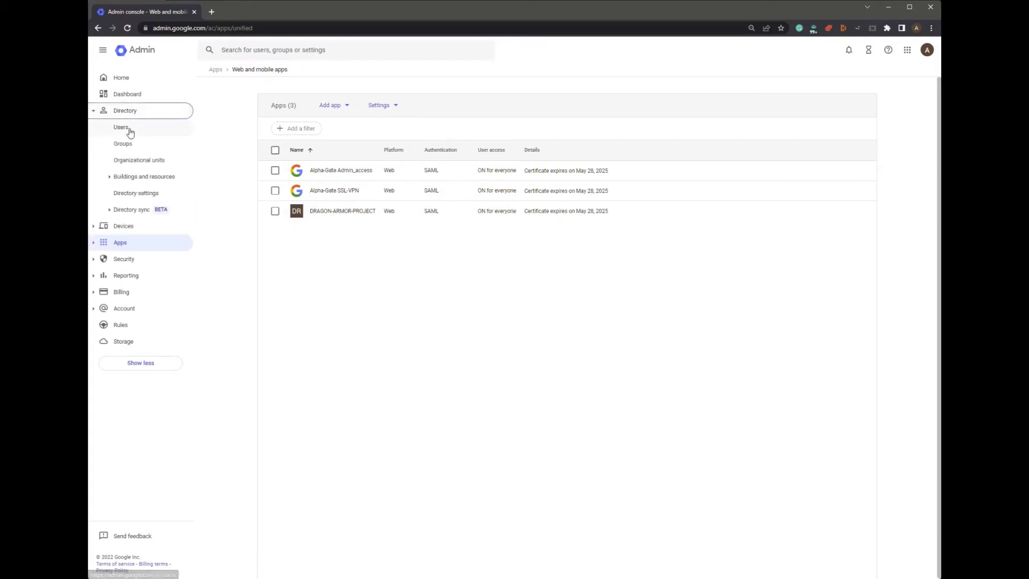
pyautogui.click(128, 131)
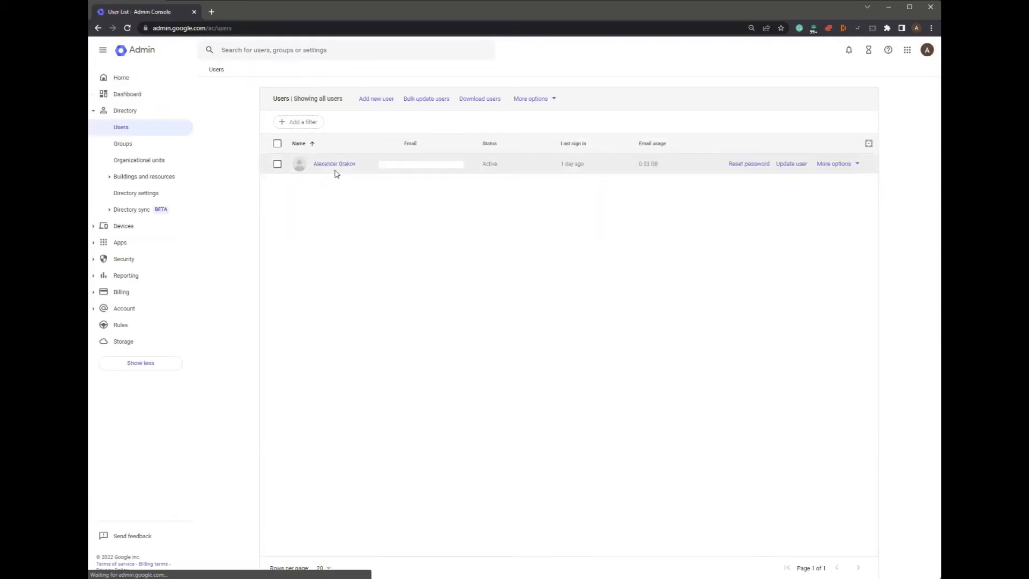
pyautogui.click(336, 167)
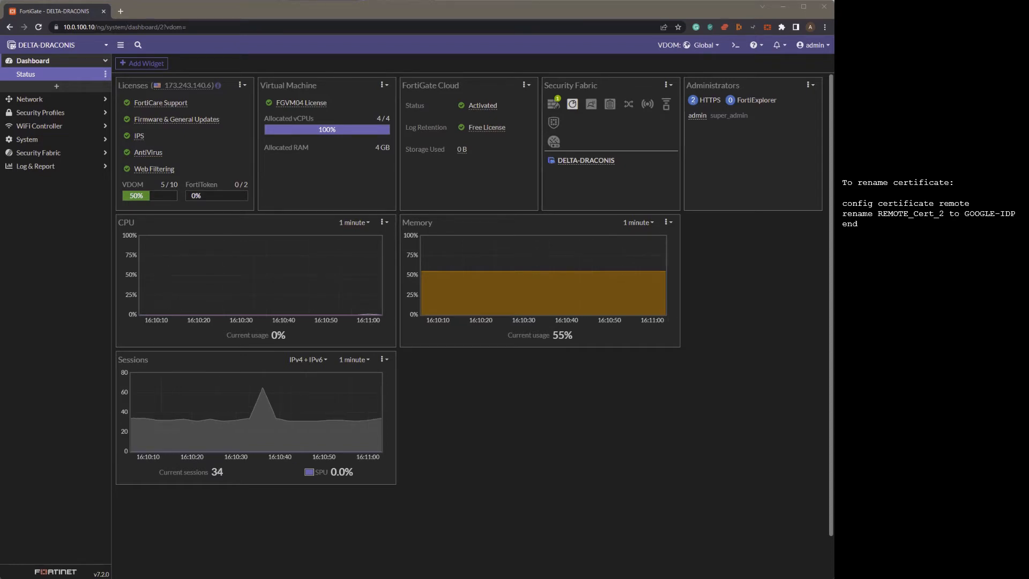
# - Import the downloaded Google SAML .pem file as a remote certificate under System > Certificates
pyautogui.click(72, 143)
pyautogui.click(73, 145)
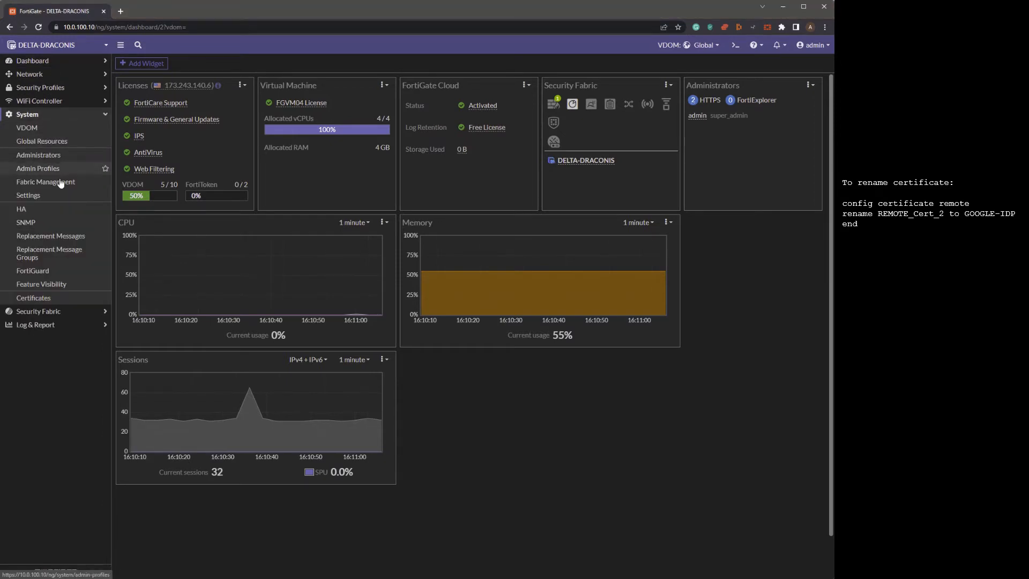
pyautogui.click(34, 299)
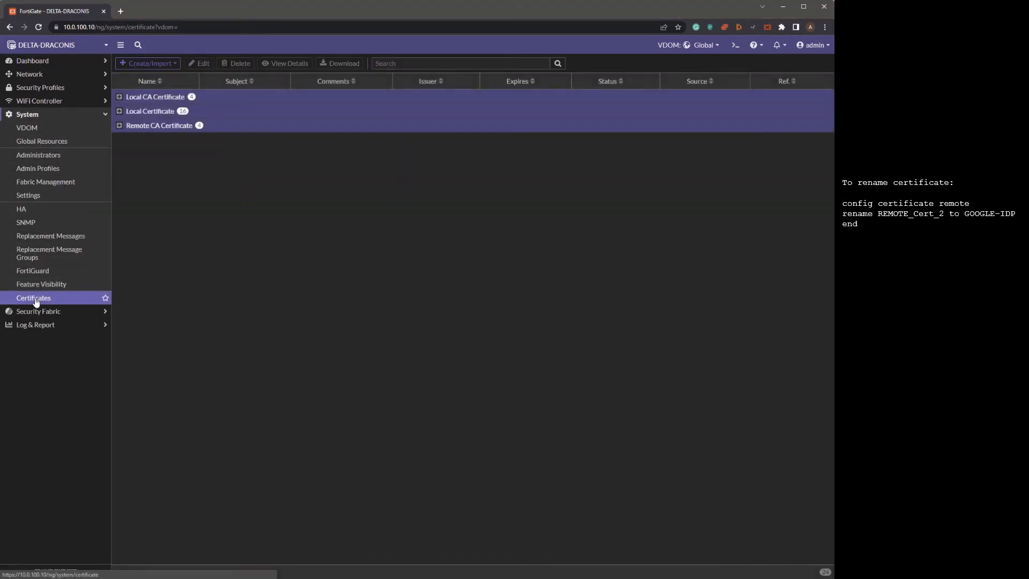
pyautogui.click(163, 65)
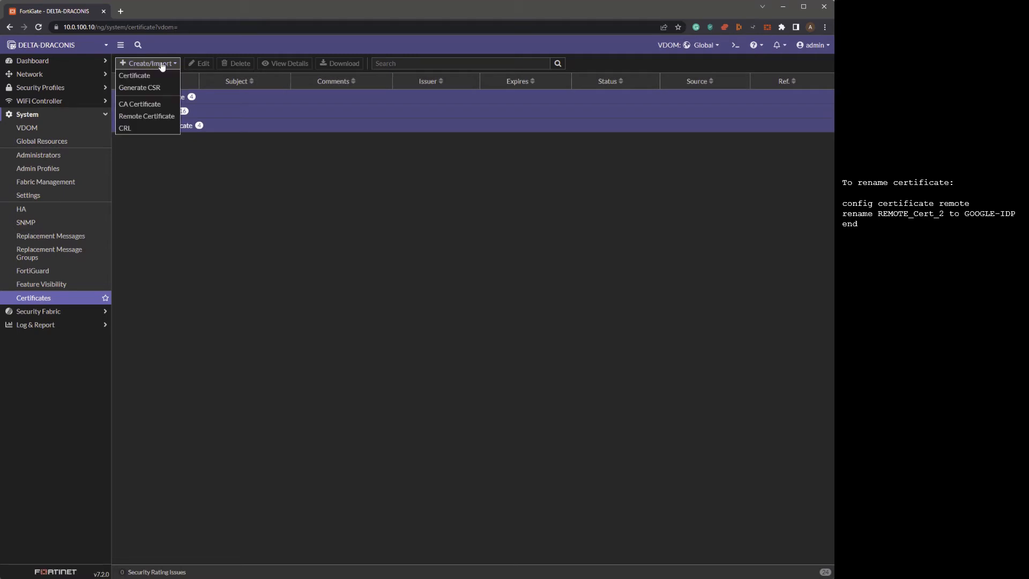
pyautogui.click(161, 117)
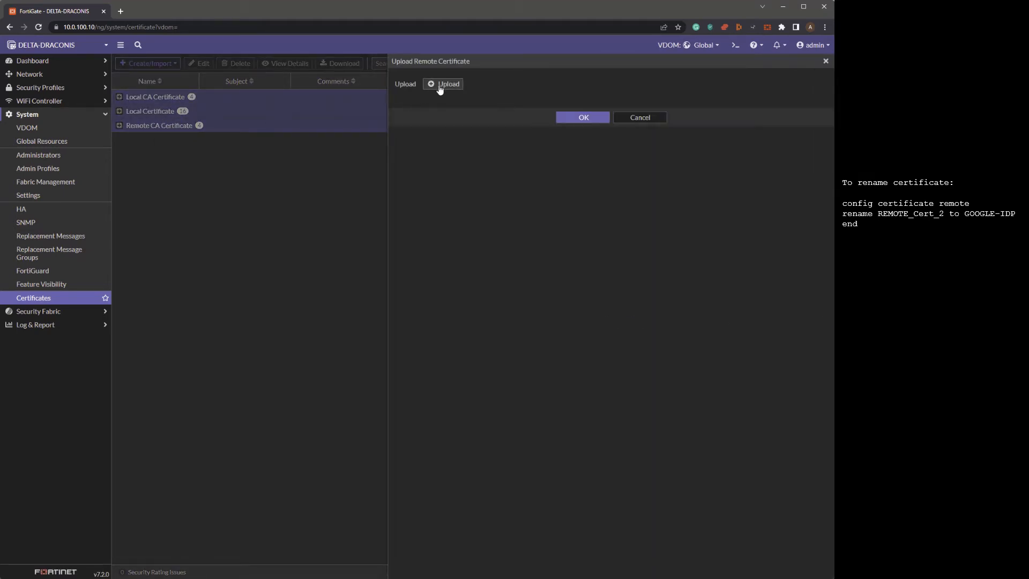
pyautogui.click(441, 85)
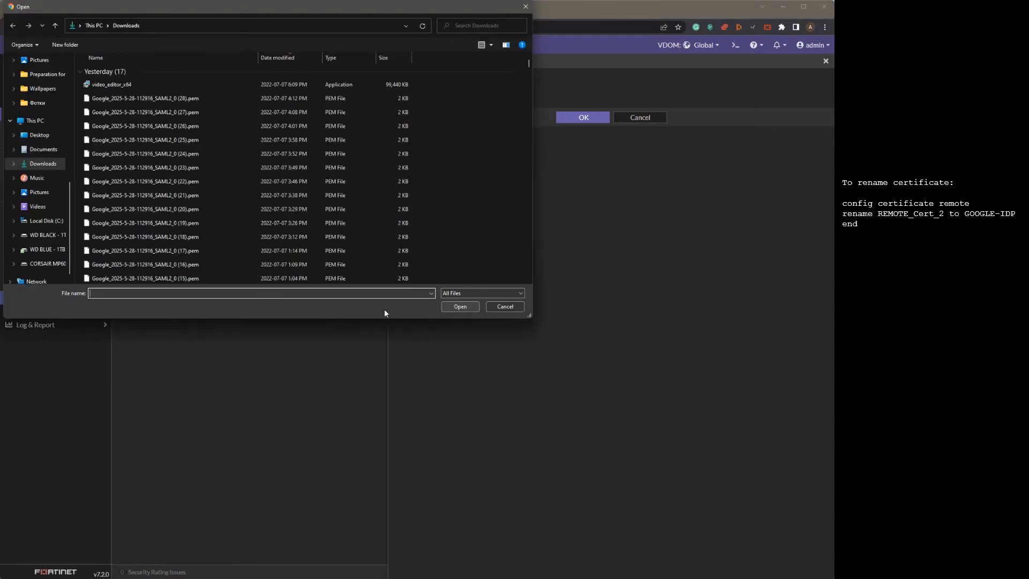
pyautogui.click(169, 97)
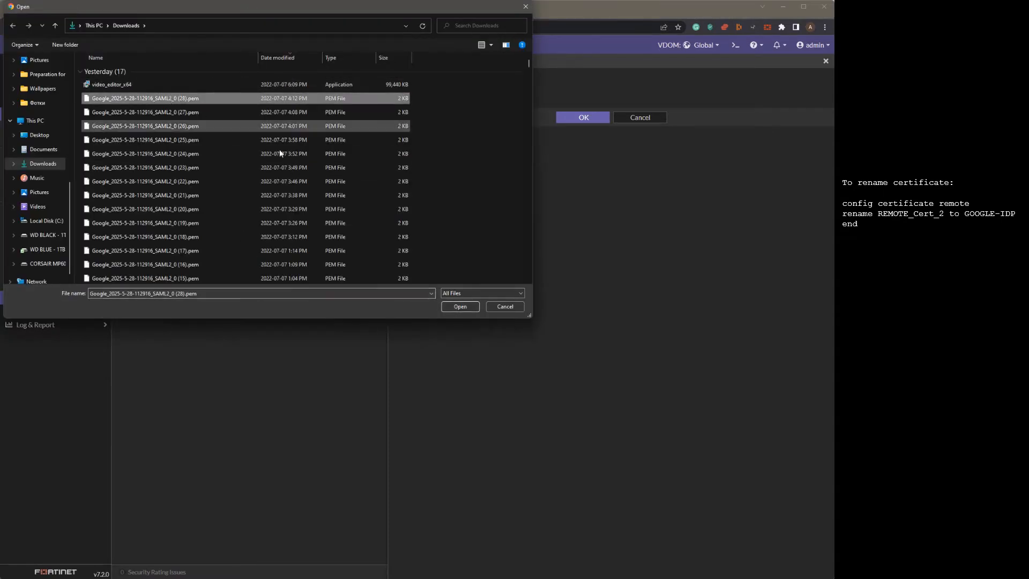
pyautogui.click(459, 307)
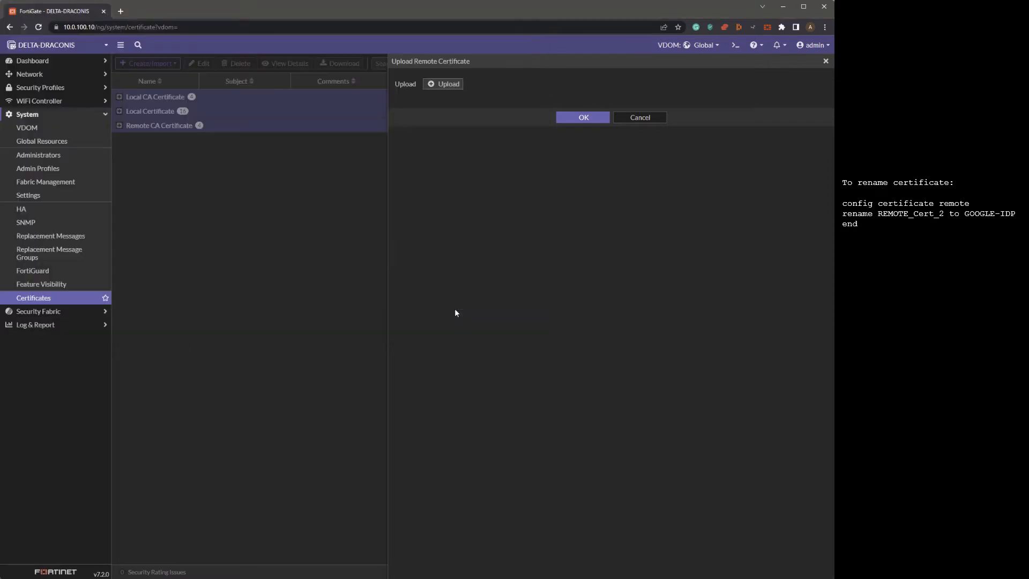
pyautogui.click(571, 119)
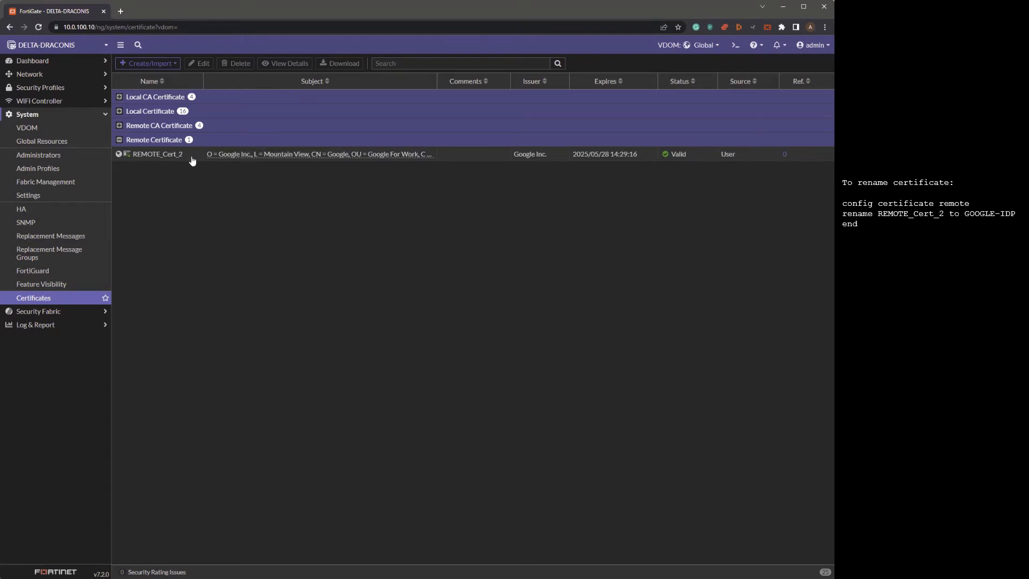
# - In the CLI console, enter config certificate remote and list the remote certificates
pyautogui.click(735, 48)
pyautogui.write('c')
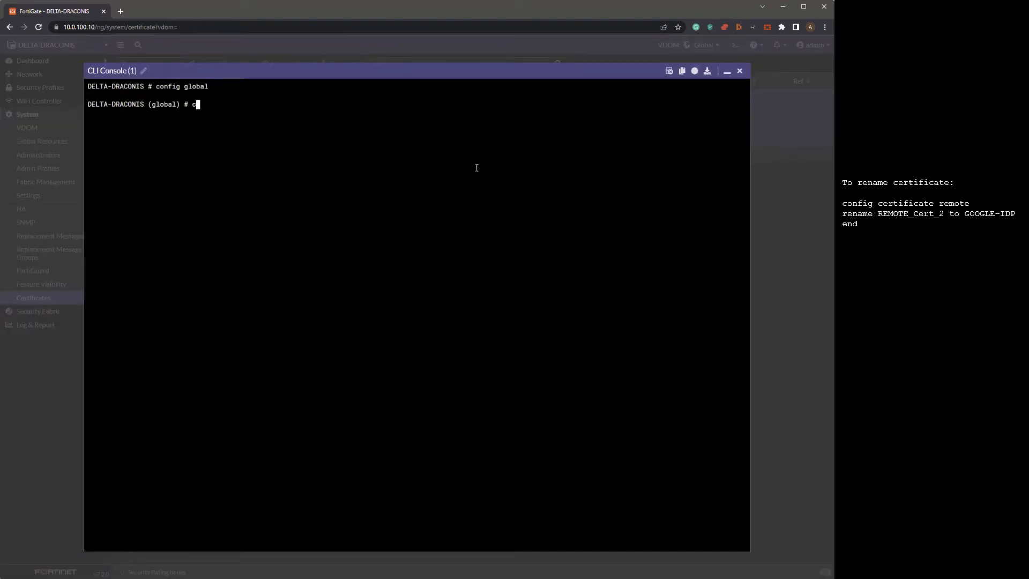
pyautogui.write('onfig ce')
pyautogui.press('Tab')
pyautogui.write('remote')
pyautogui.press('Return')
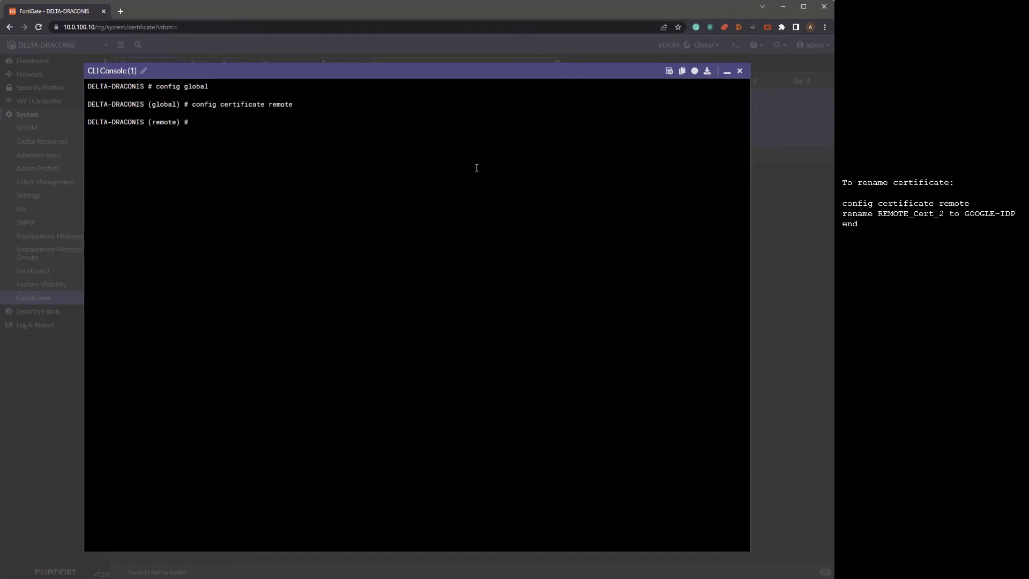
pyautogui.write('sh')
pyautogui.press('Return')
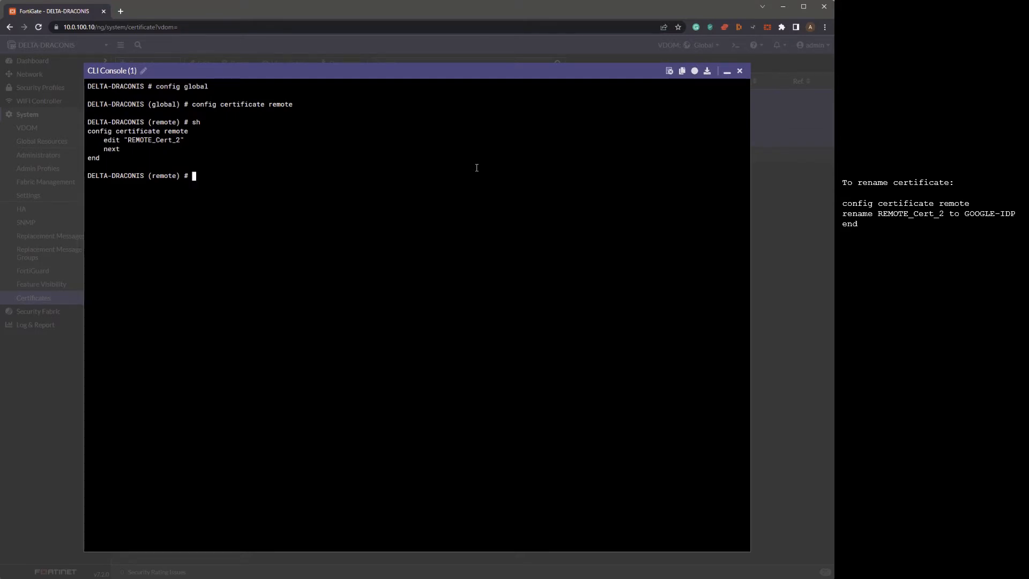
# - Rename REMOTE_Cert_2 to GOOGLE-IDP and verify it with show
pyautogui.write('rename')
pyautogui.write('REMOTE_Cert_2')
pyautogui.write('to GOOGLE')
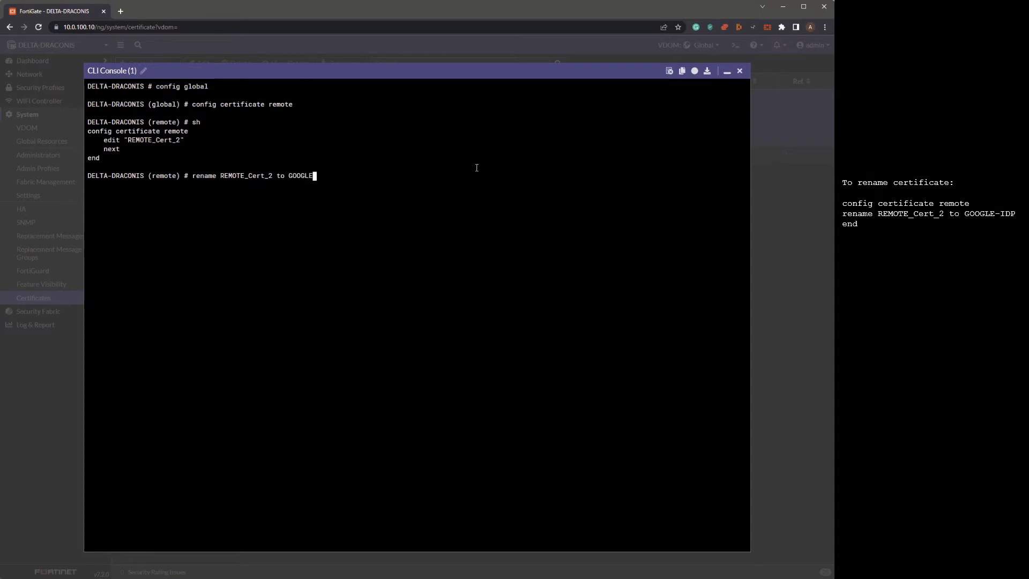
pyautogui.write('-IDP')
pyautogui.press('Return')
pyautogui.write('sh')
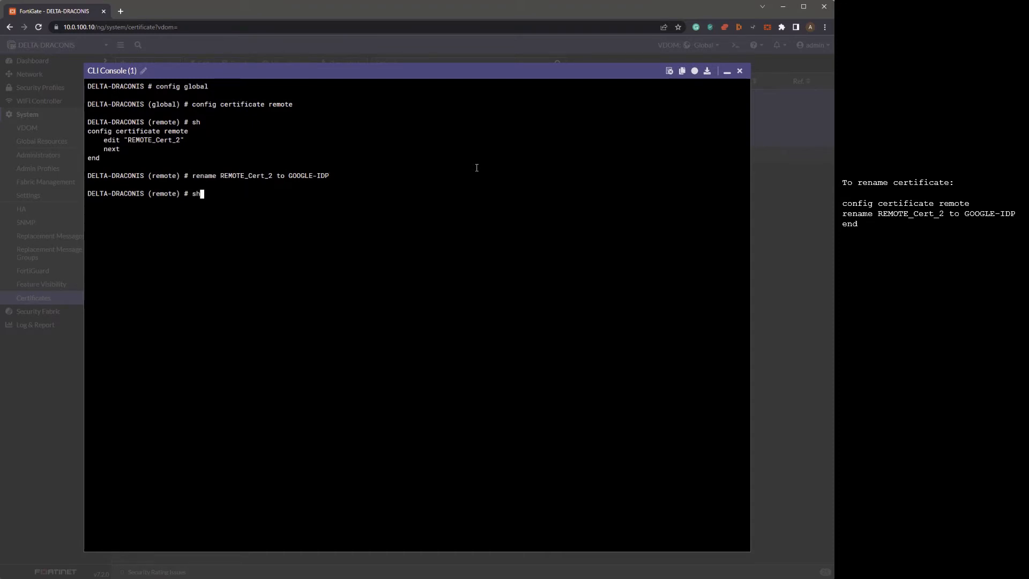
pyautogui.press('Return')
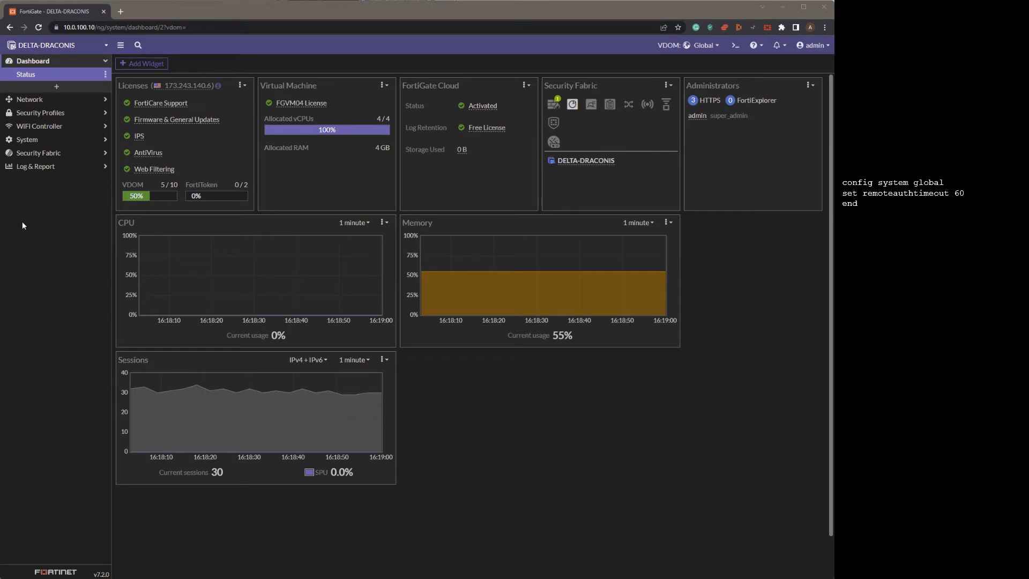
# - Under config system global, set remoteauthtimeout 60 and commit with end
pyautogui.click(734, 46)
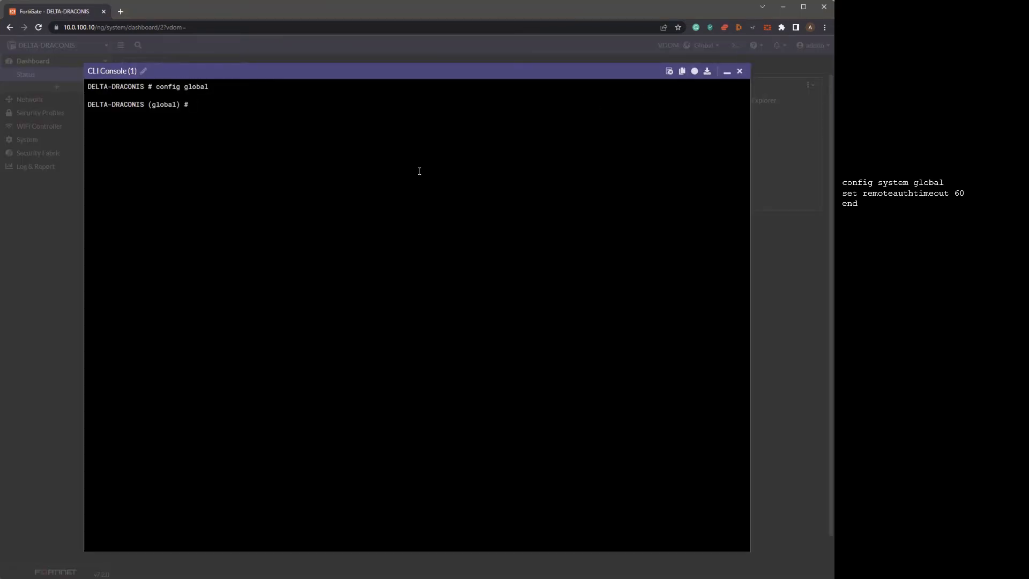
pyautogui.write('config system global')
pyautogui.press('Return')
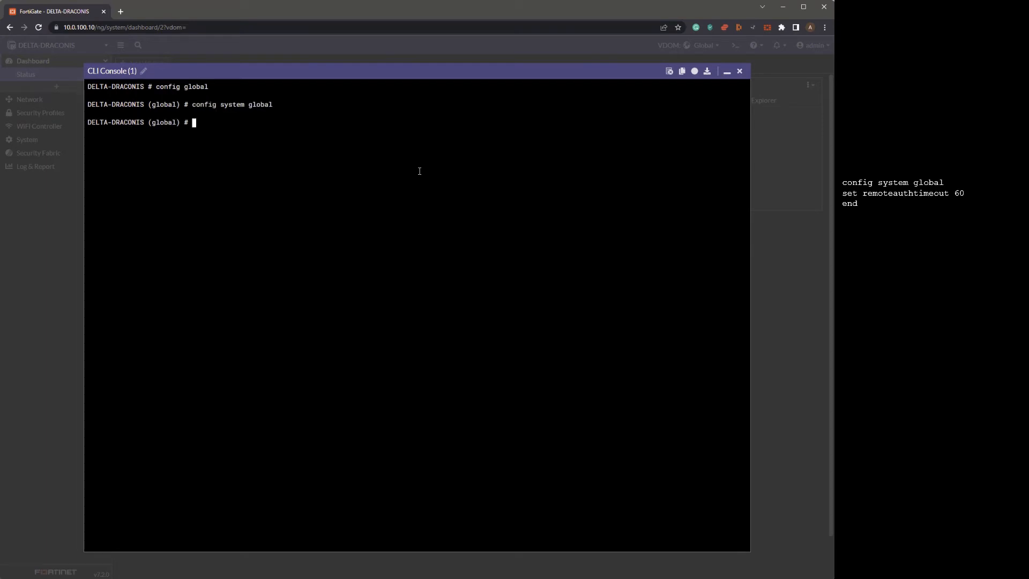
pyautogui.write('set rem')
pyautogui.press('Tab')
pyautogui.write('60')
pyautogui.press('Return')
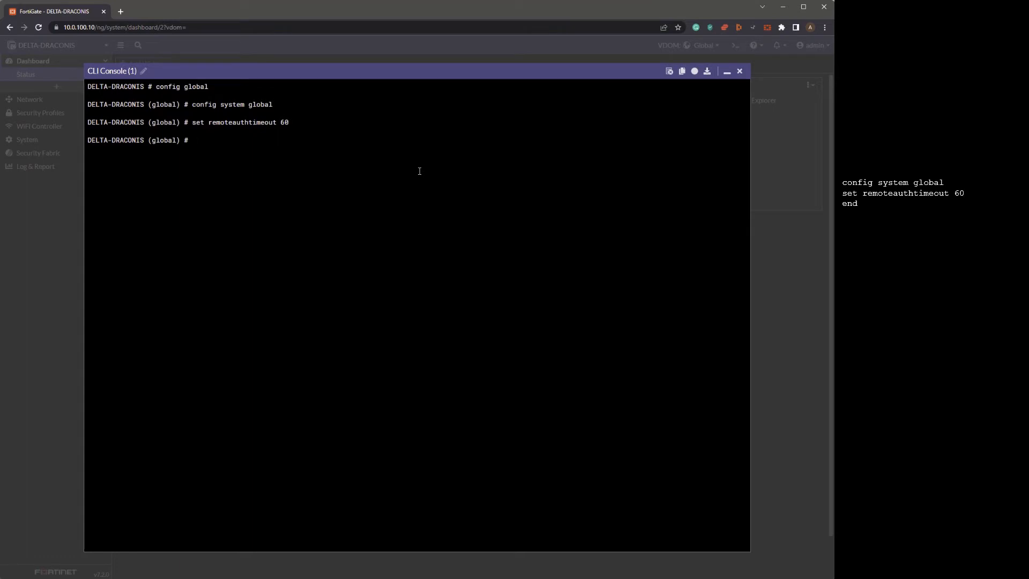
pyautogui.write('end')
pyautogui.press('Return')
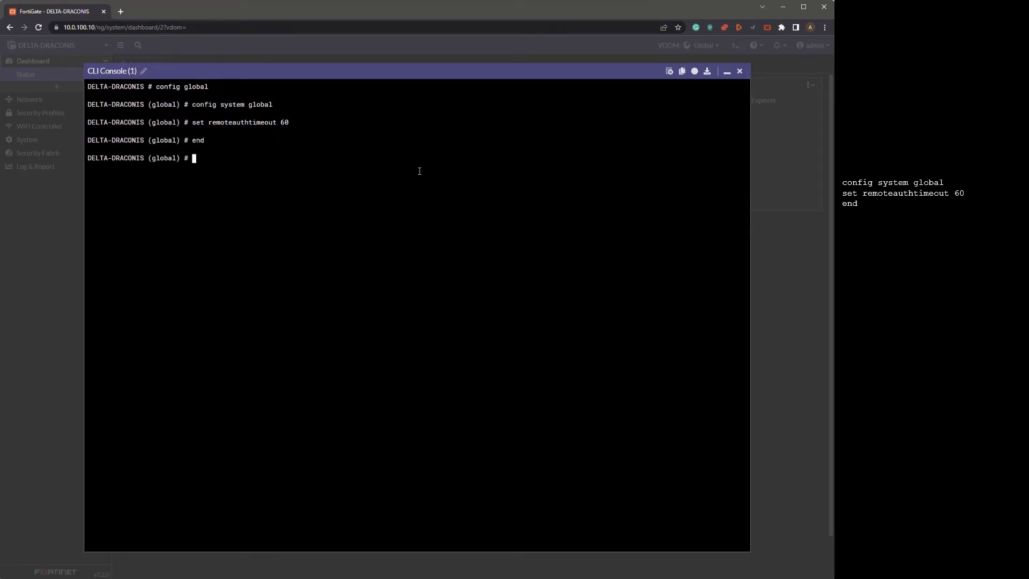
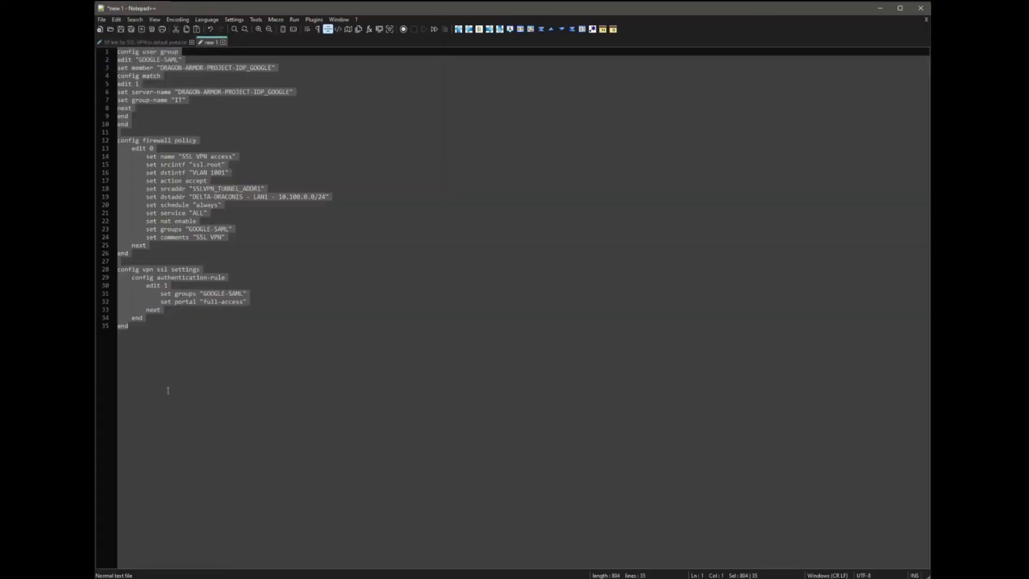
# - Copy all 35 lines of the configuration script from Notepad++ and return to the FortiGate dashboard
pyautogui.moveTo(142, 330); pyautogui.dragTo(117, 51)
pyautogui.moveTo(115, 51); pyautogui.dragTo(171, 338)
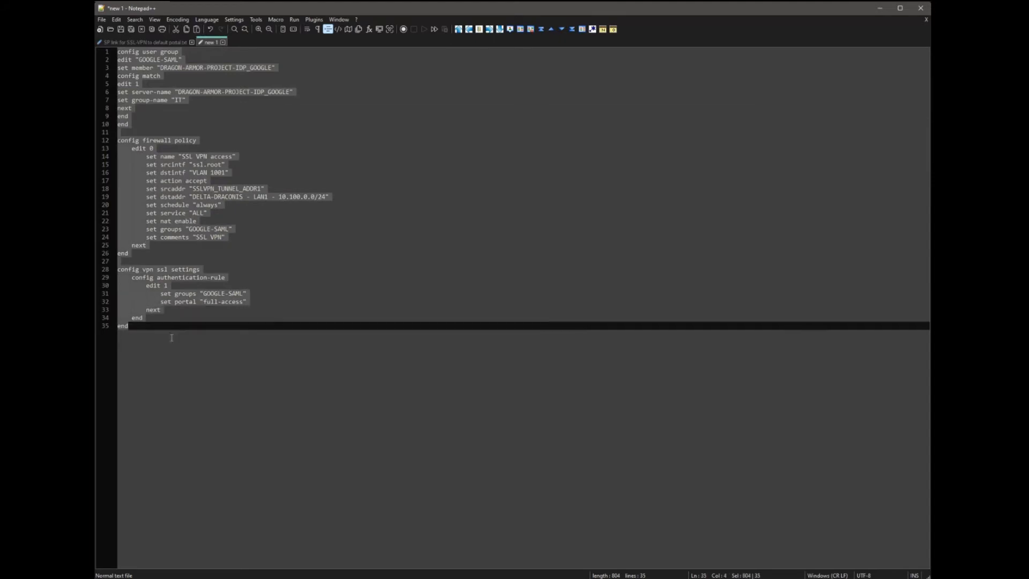
pyautogui.rightClick(136, 192)
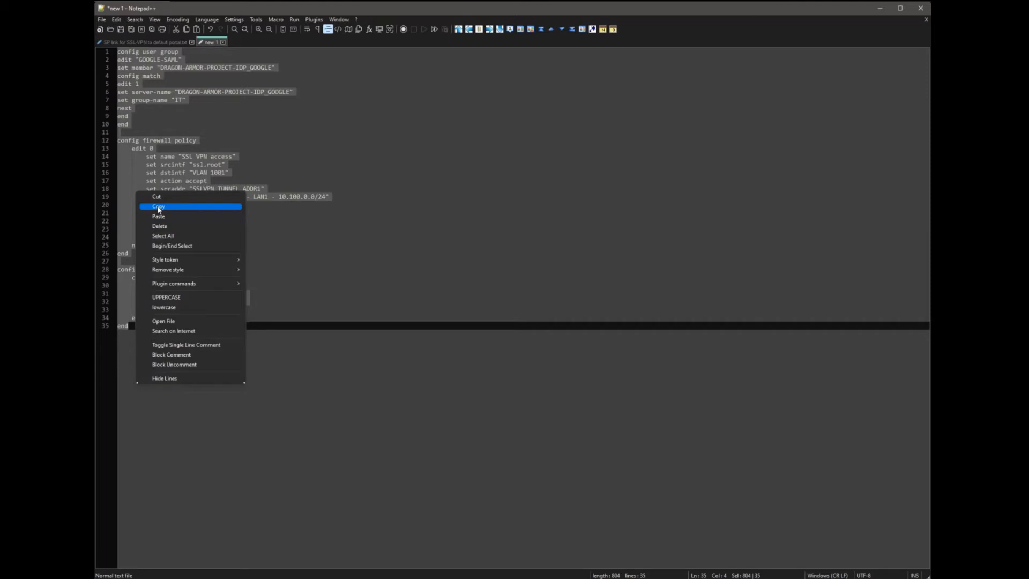
pyautogui.click(158, 207)
pyautogui.hotkey('alt', 'Tab')
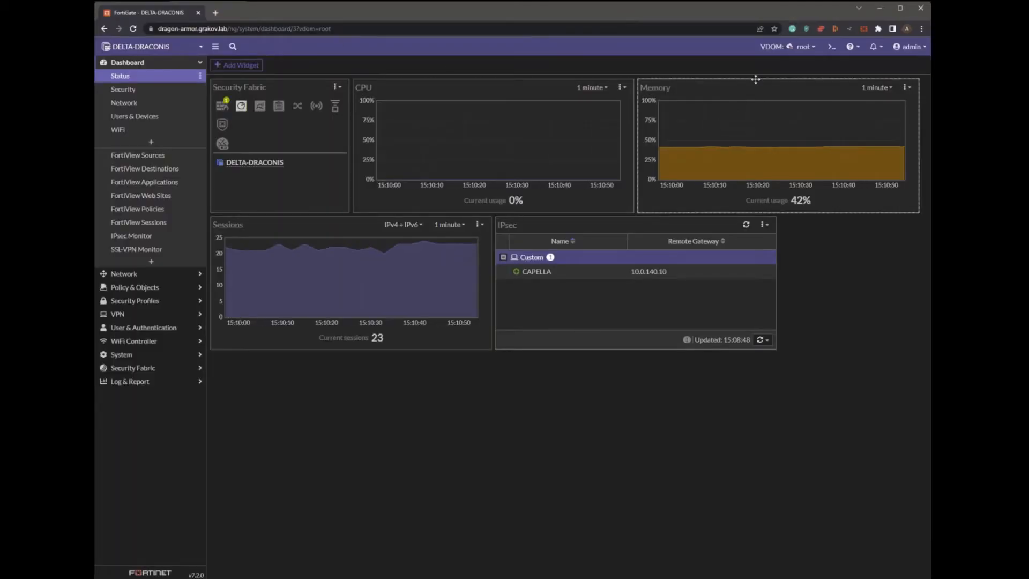
# - Paste the copied script into the FortiGate CLI console, then open User Groups to find GOOGLE-SAML
pyautogui.click(831, 46)
pyautogui.rightClick(487, 127)
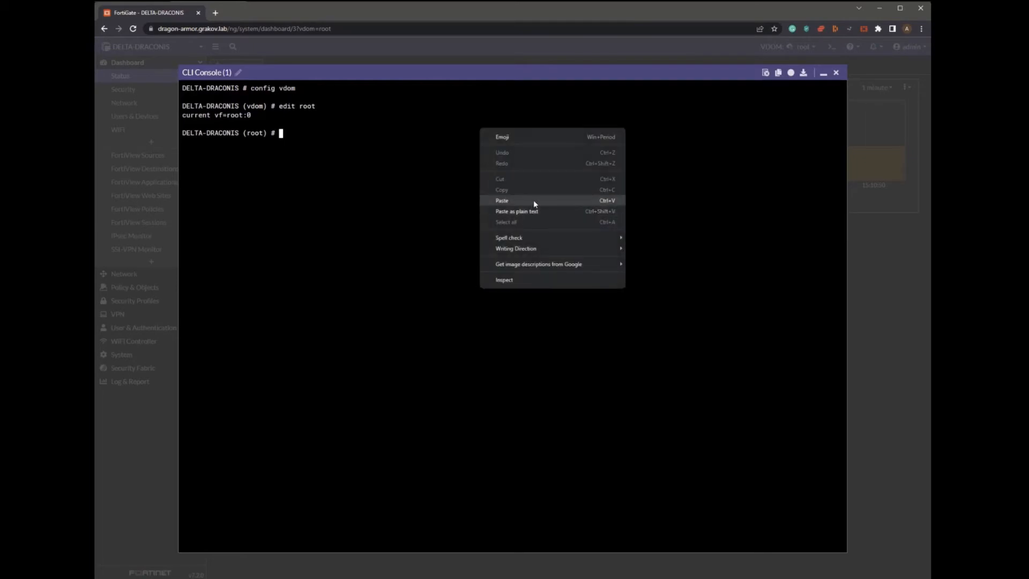
pyautogui.click(533, 200)
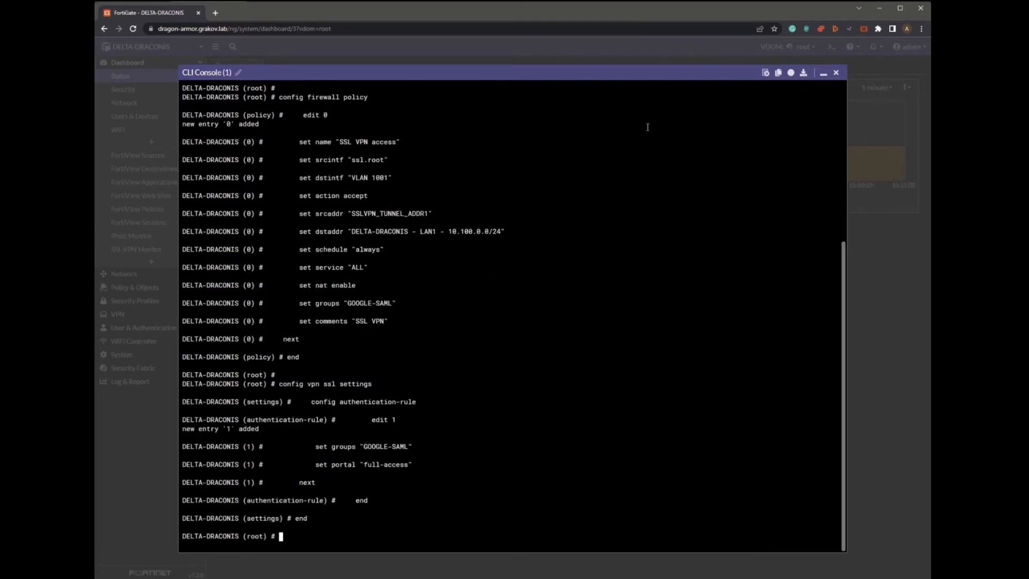
pyautogui.click(836, 73)
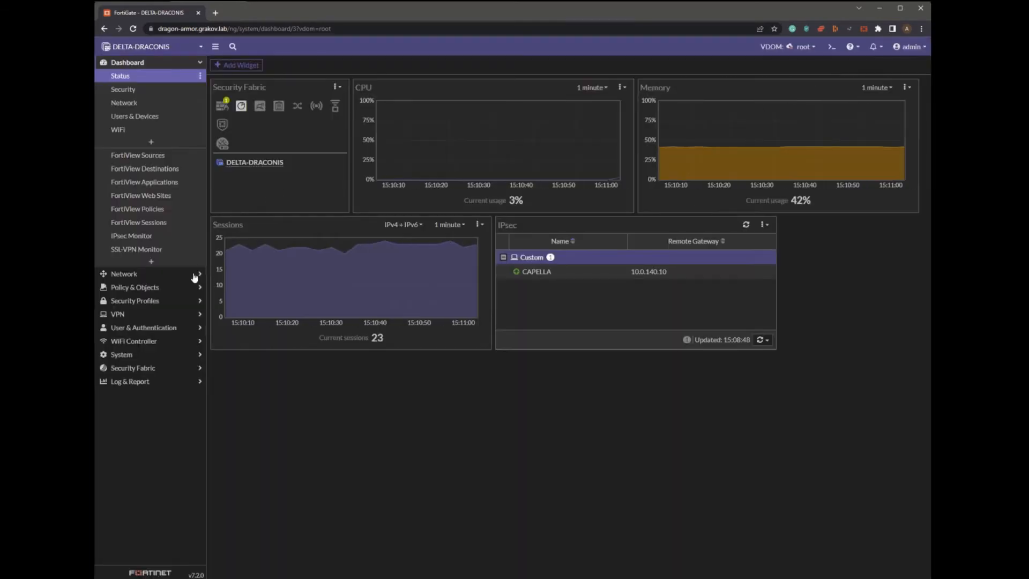
pyautogui.click(138, 328)
pyautogui.click(129, 158)
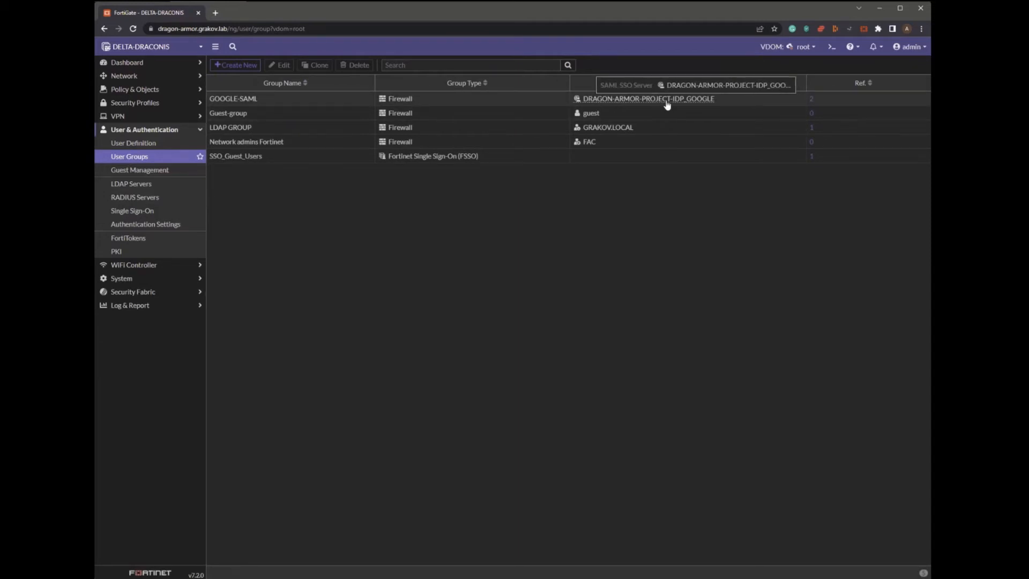
# - Inspect the GOOGLE-SAML user group and the SSL VPN access rule in Firewall Policy
pyautogui.doubleClick(459, 102)
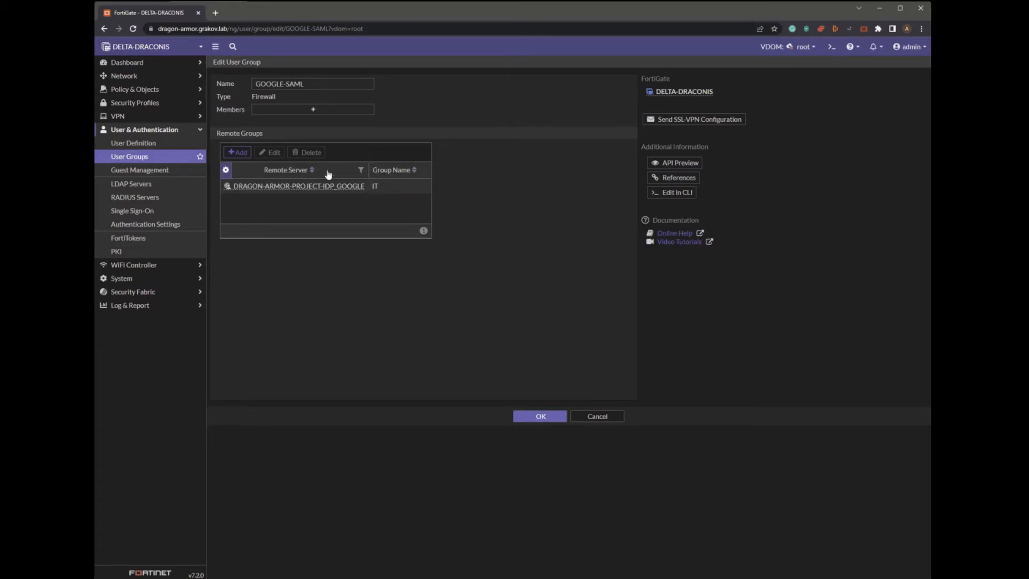
pyautogui.click(143, 89)
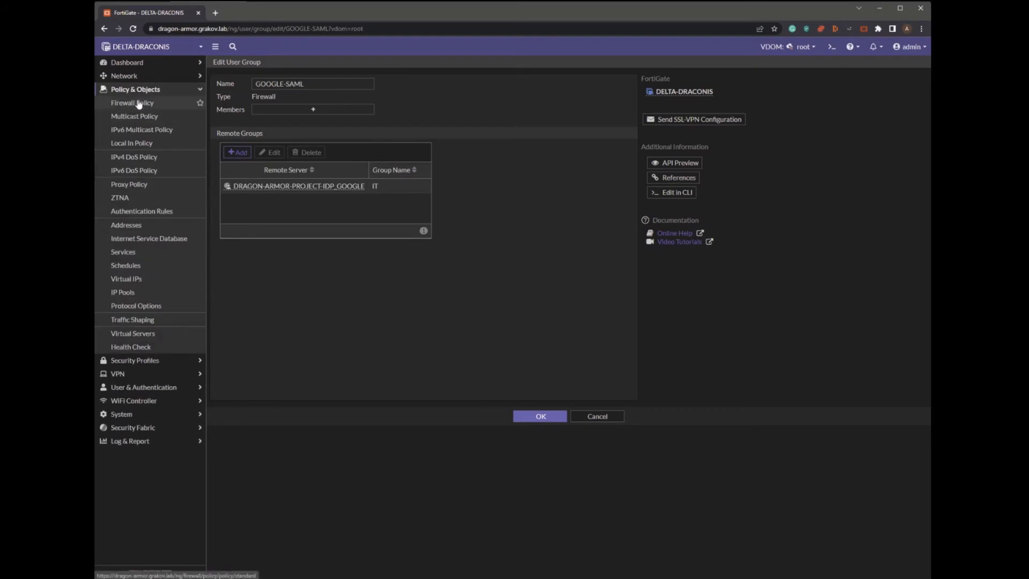
pyautogui.click(139, 103)
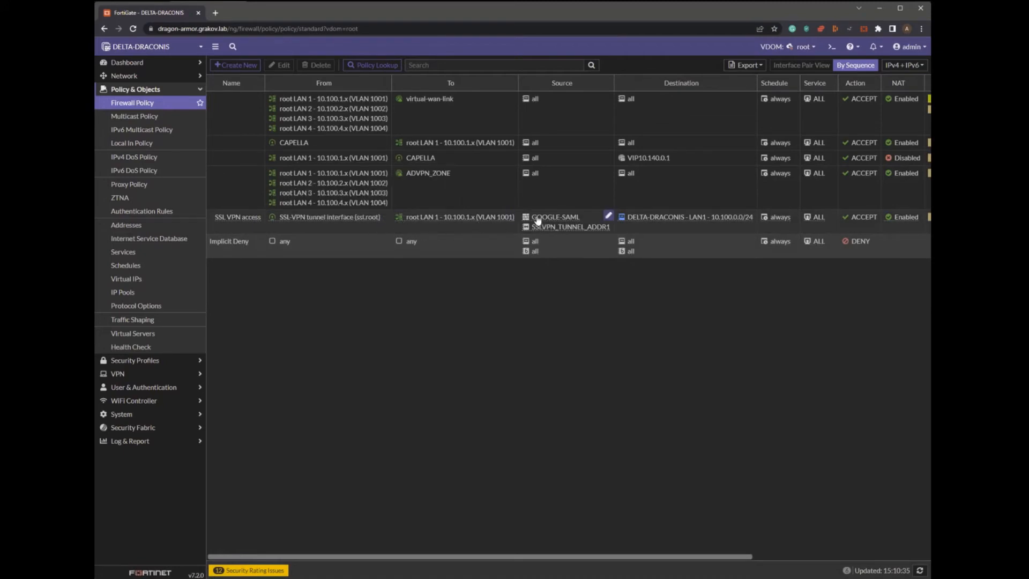
pyautogui.moveTo(545, 225)
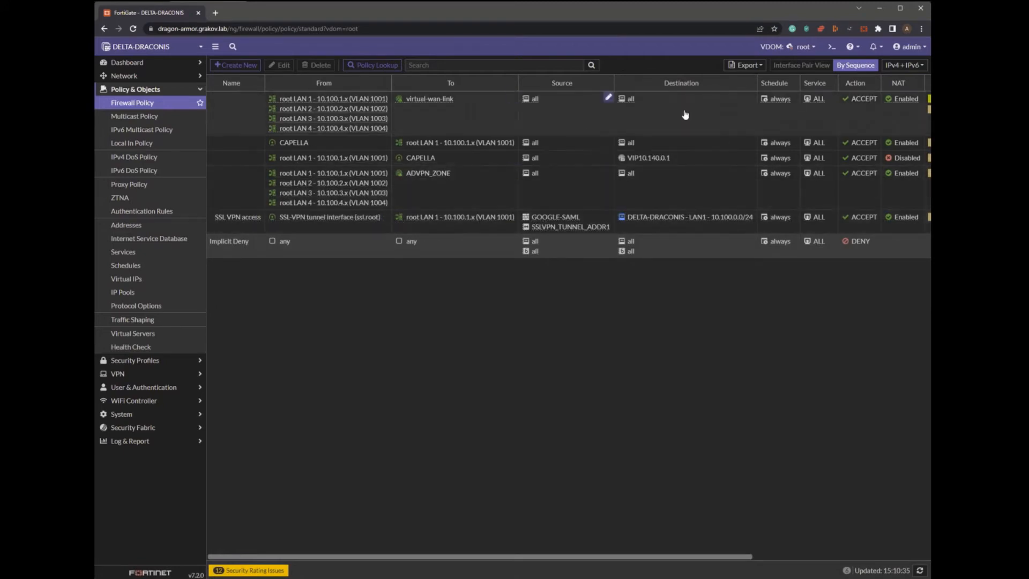
# - Review the SSL-VPN Settings portal mapping of GOOGLE-SAML to full-access
pyautogui.click(137, 378)
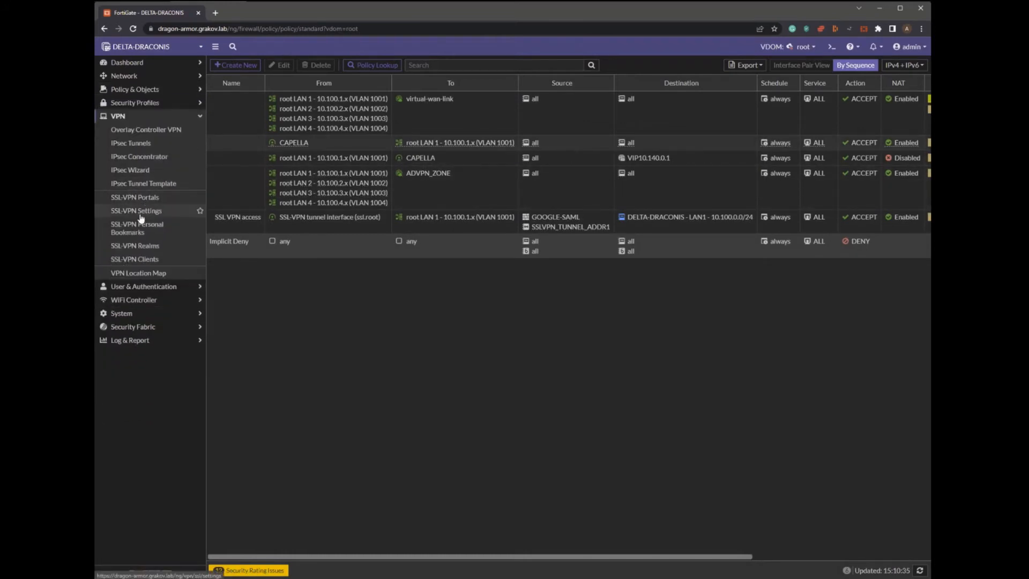
pyautogui.click(134, 212)
pyautogui.moveTo(278, 492)
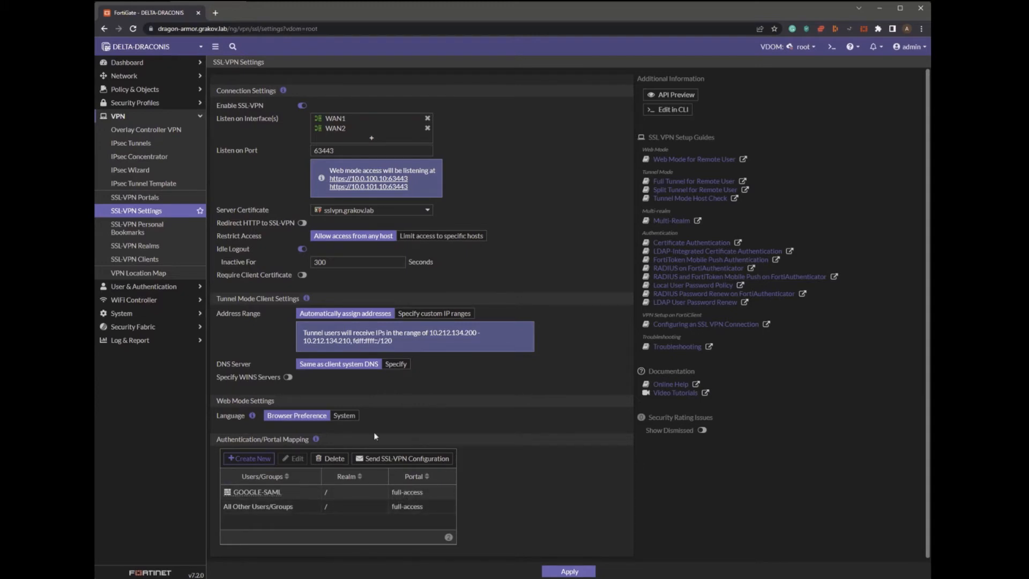
# - Load the SSL-VPN web portal in a new tab and check the signed-in user's account menu
pyautogui.click(213, 13)
pyautogui.write('gr')
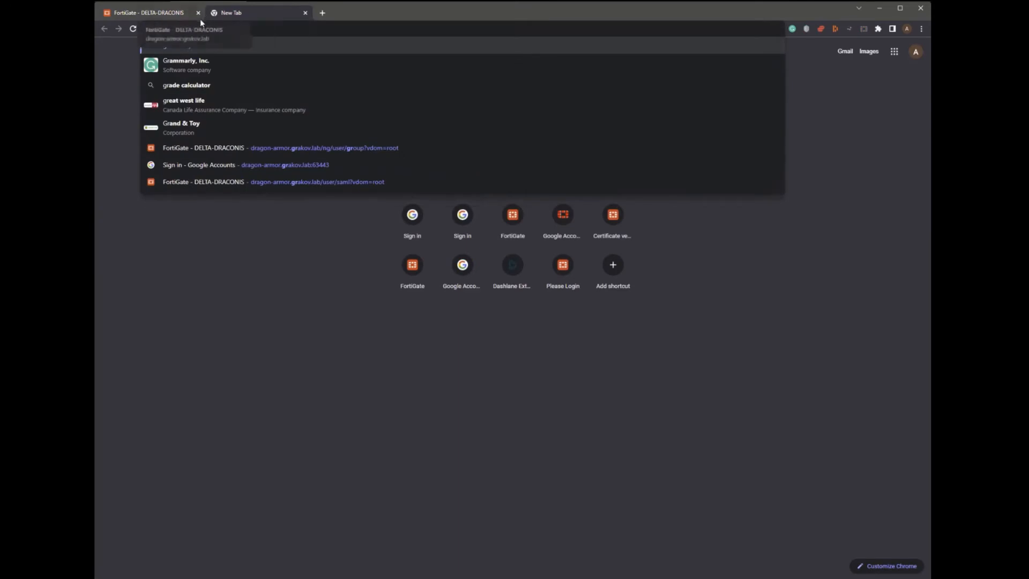
pyautogui.write('a')
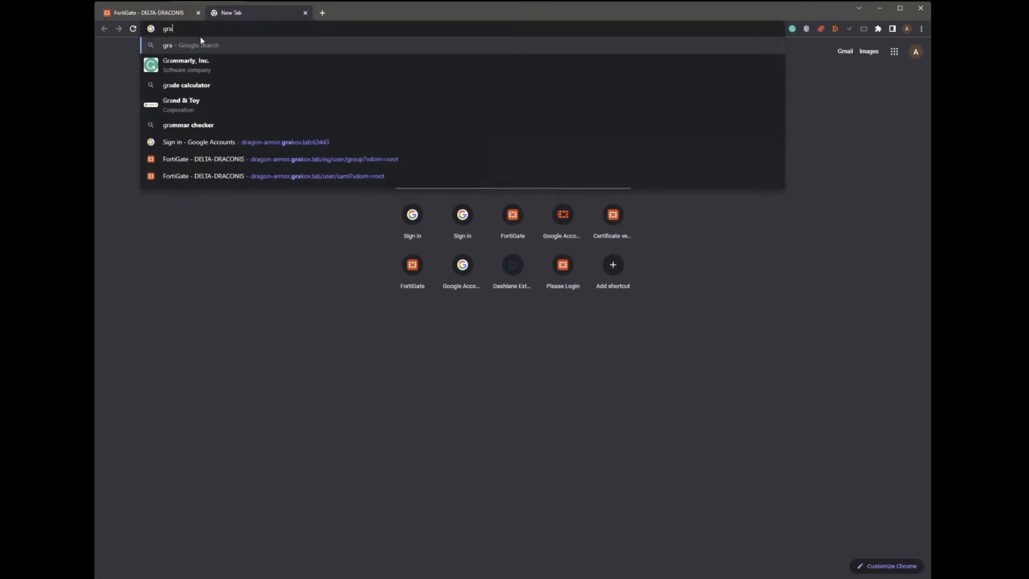
pyautogui.press('BackSpace')
pyautogui.press('BackSpace')
pyautogui.press('BackSpace')
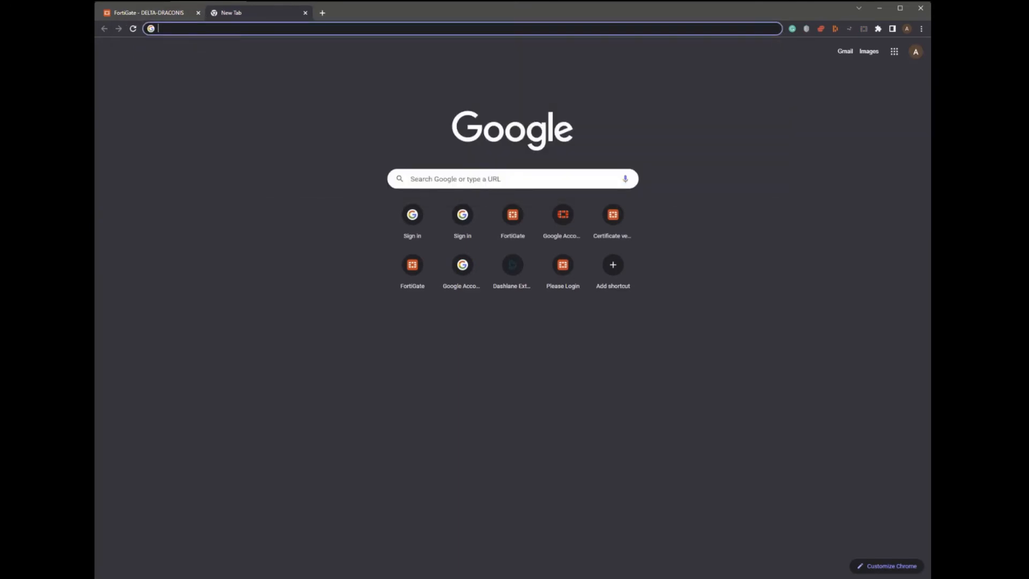
pyautogui.write('gr')
pyautogui.press('BackSpace')
pyautogui.press('BackSpace')
pyautogui.write('dra')
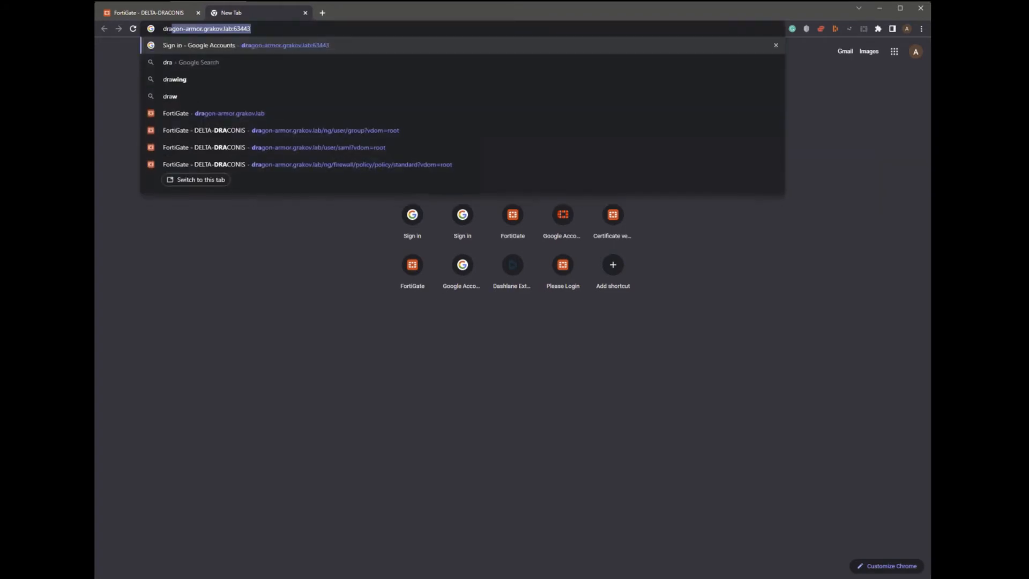
pyautogui.press('Return')
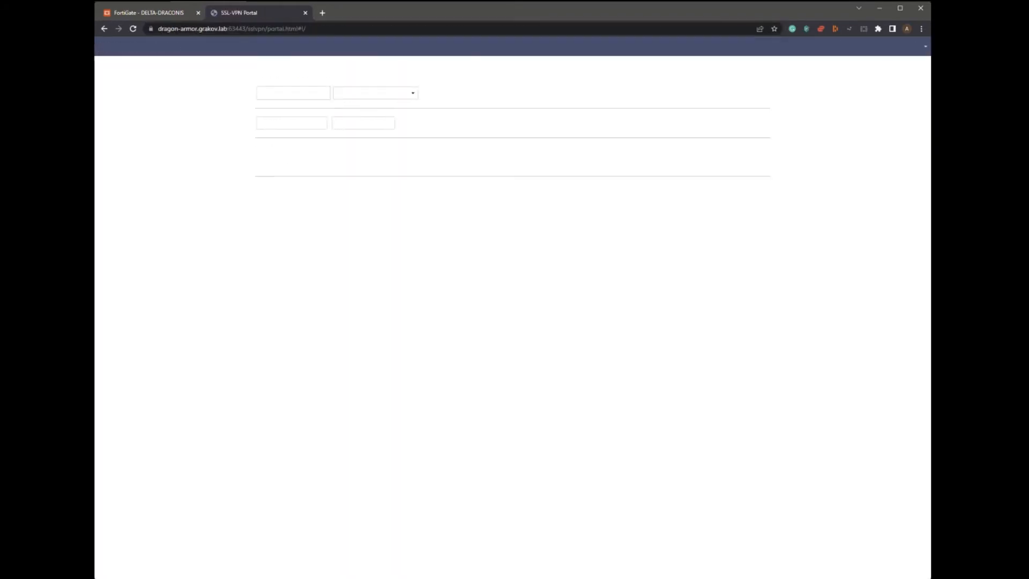
pyautogui.click(866, 47)
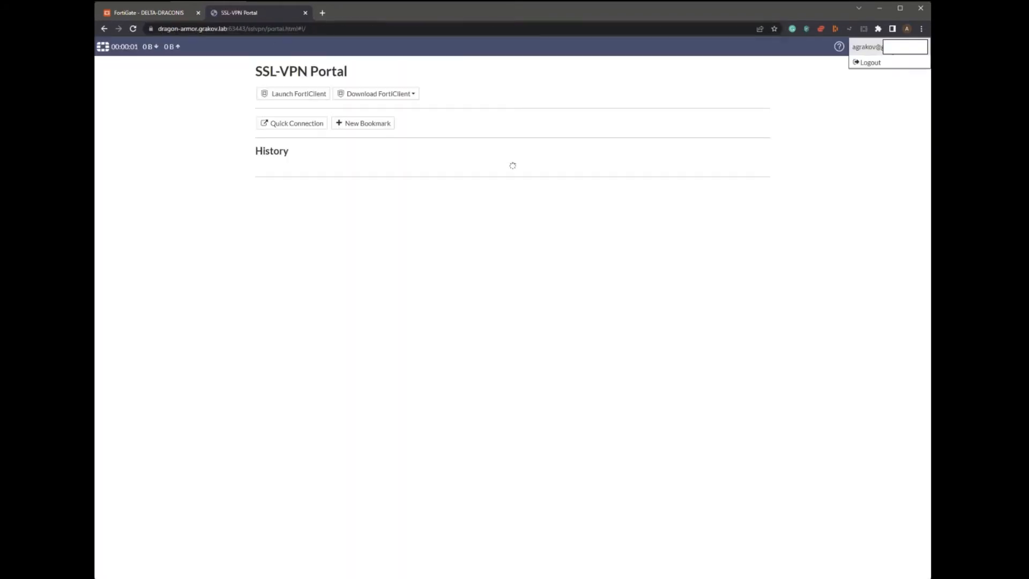
pyautogui.click(589, 168)
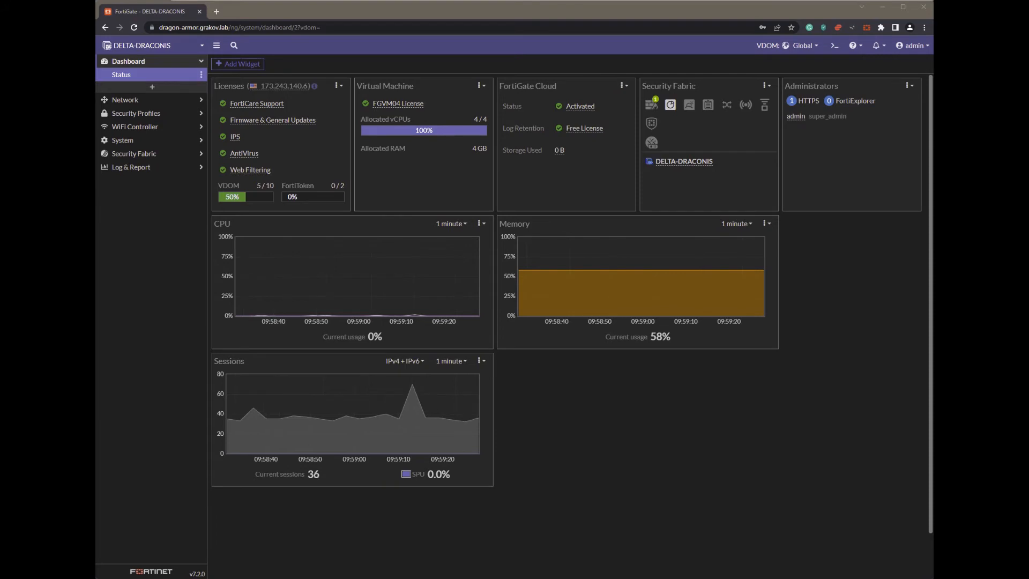
# - Switch the management console to the root VDOM
pyautogui.click(126, 45)
pyautogui.moveTo(121, 136)
pyautogui.click(121, 135)
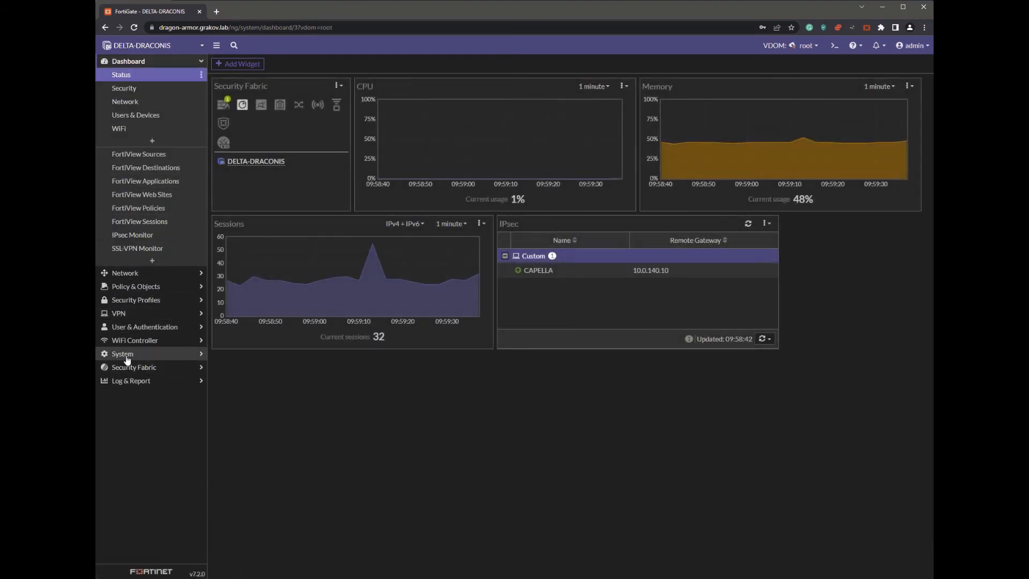
# - Enable SSL-VPN Realms under System > Feature Visibility and apply
pyautogui.click(127, 356)
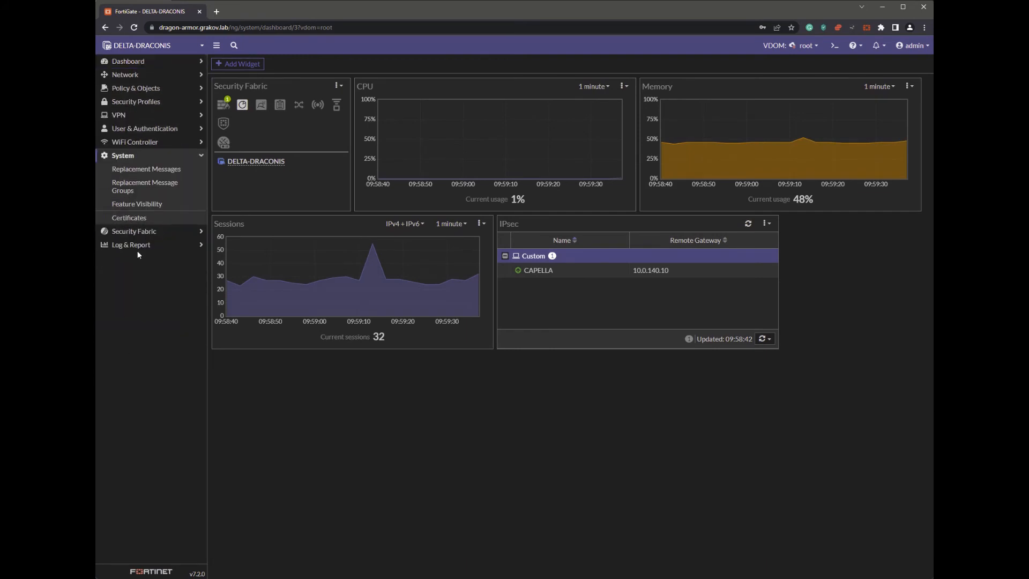
pyautogui.click(142, 207)
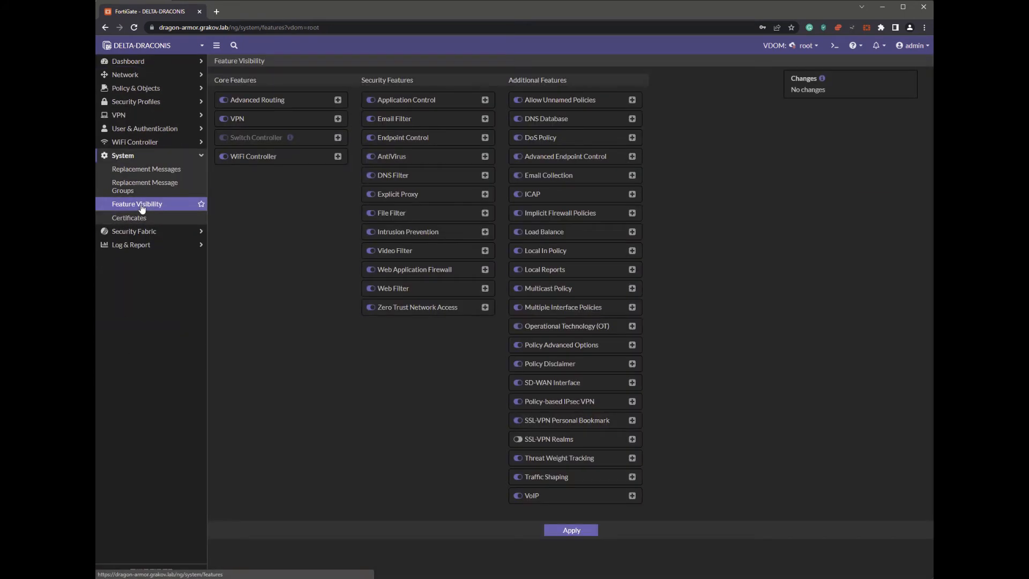
pyautogui.click(519, 440)
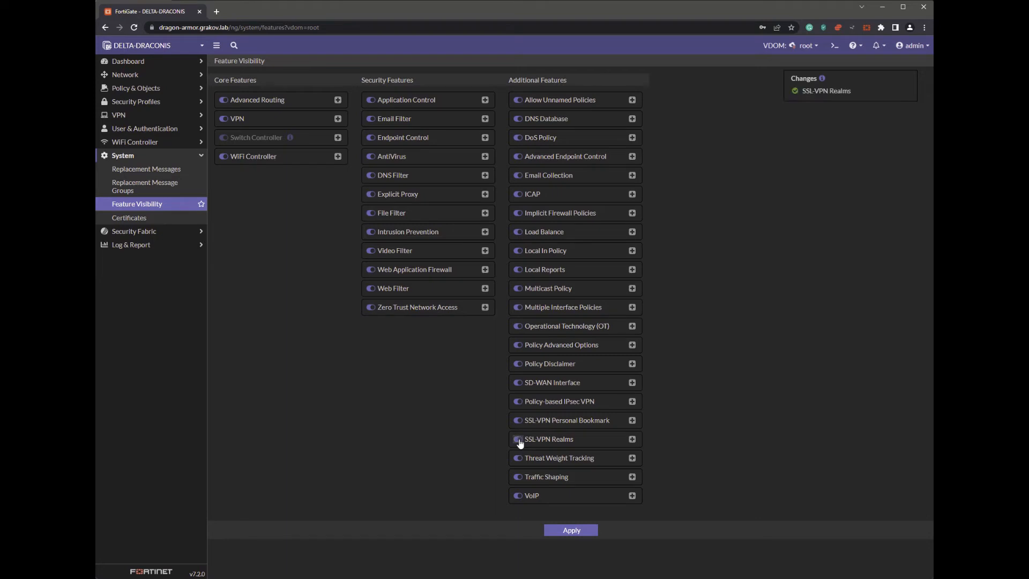
pyautogui.click(571, 531)
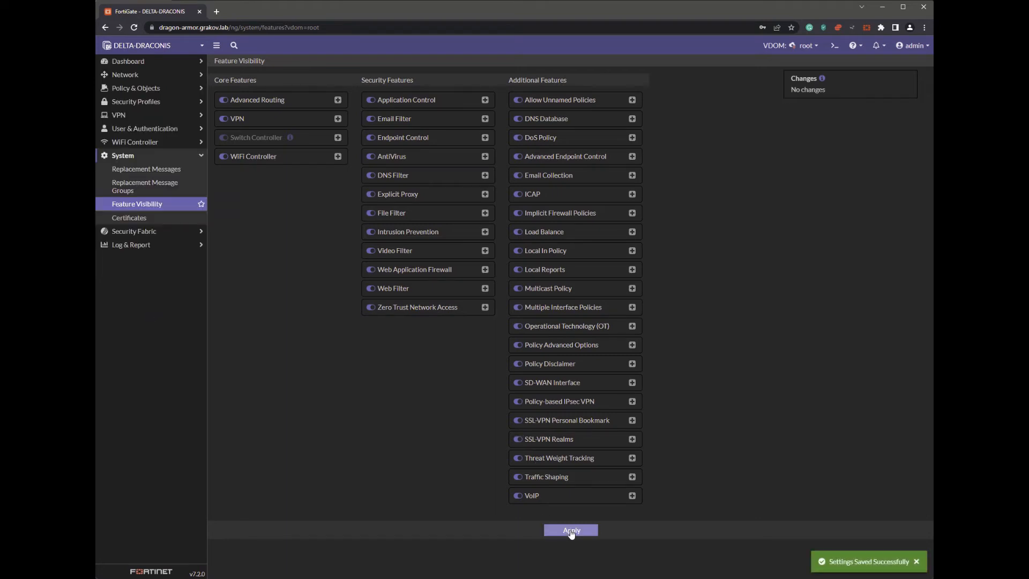
# - Create a new SSL-VPN realm with URL path GOOGLE-SAML
pyautogui.click(147, 117)
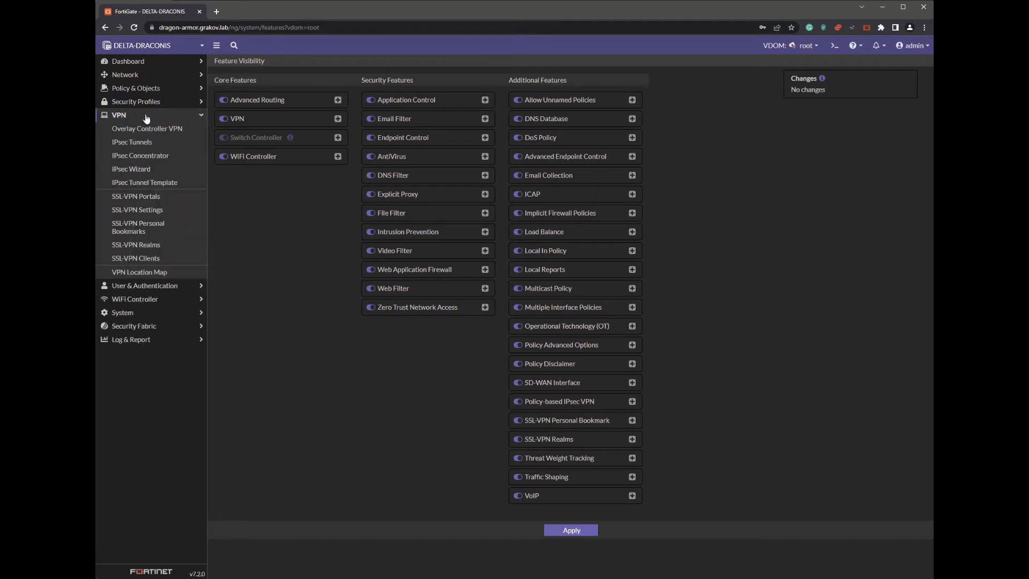
pyautogui.click(152, 248)
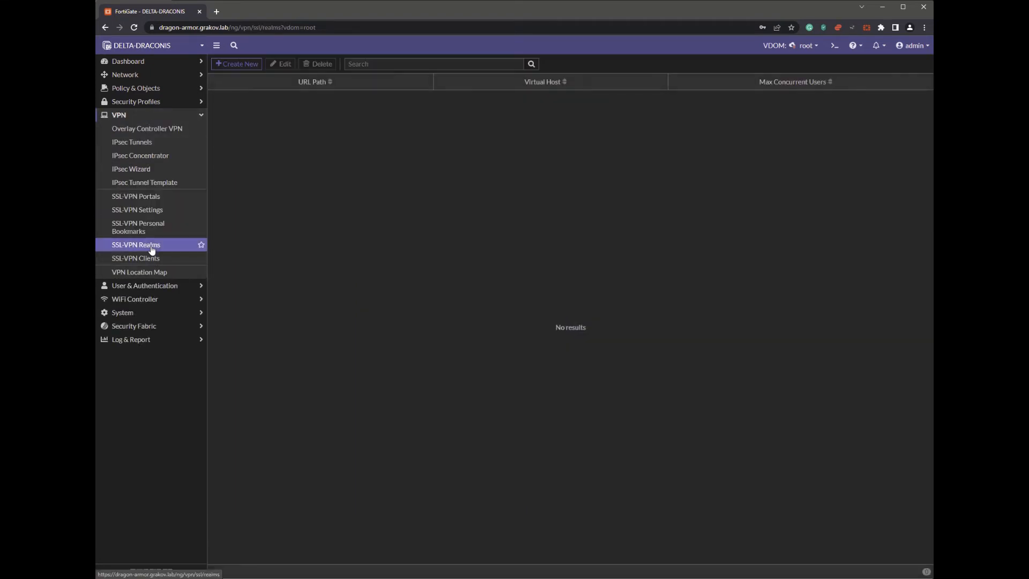
pyautogui.click(243, 65)
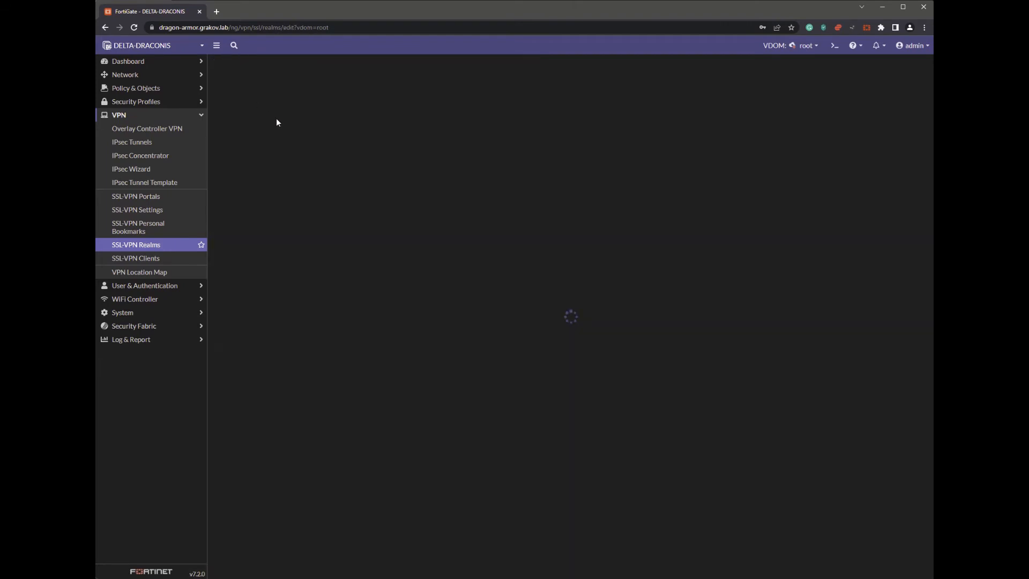
pyautogui.click(312, 86)
pyautogui.write('GOOGLE-SAML')
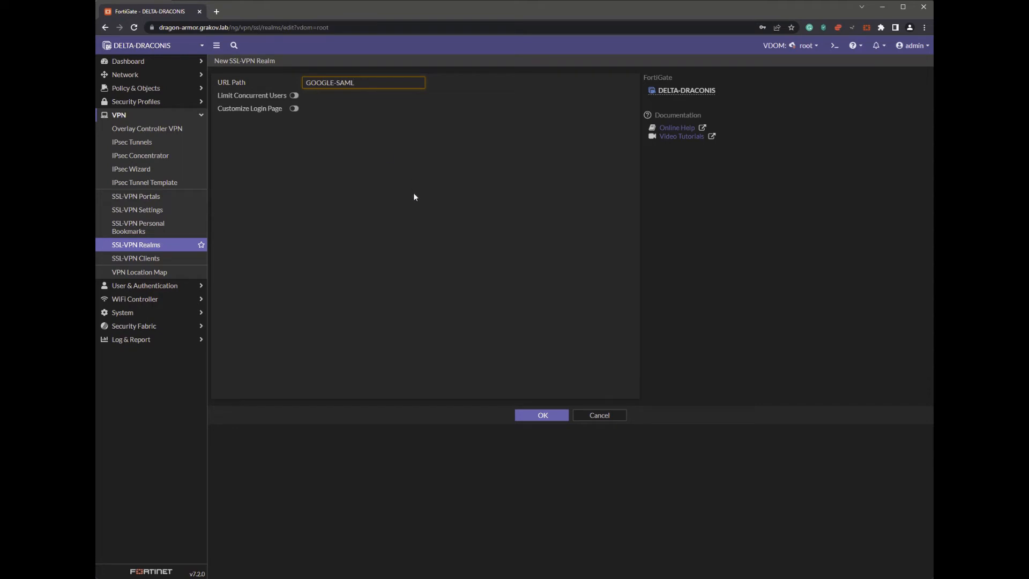
pyautogui.click(543, 416)
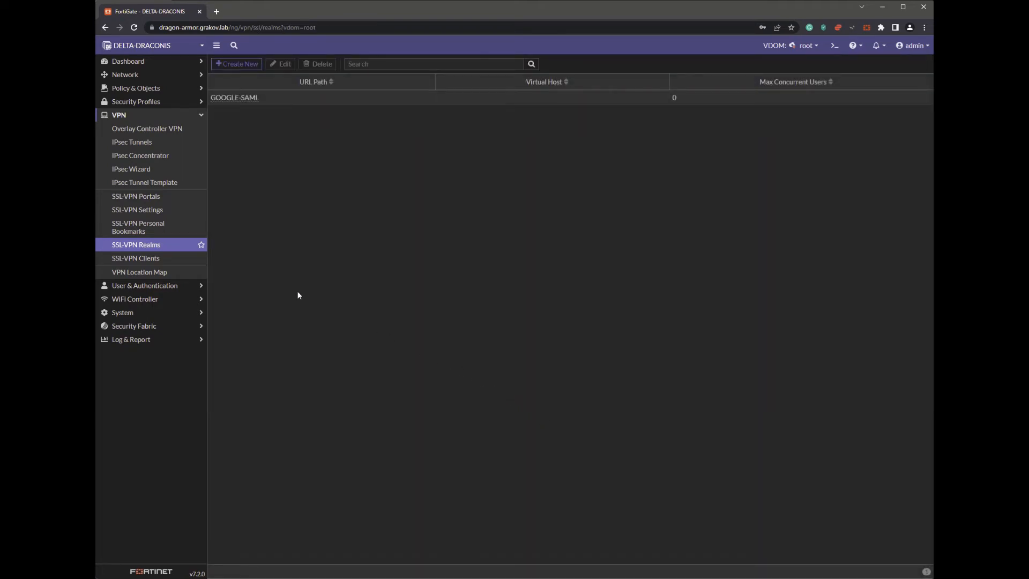
# - Set the GOOGLE-SAML portal mapping's realm to /GOOGLE-SAML and apply the SSL-VPN settings
pyautogui.click(132, 213)
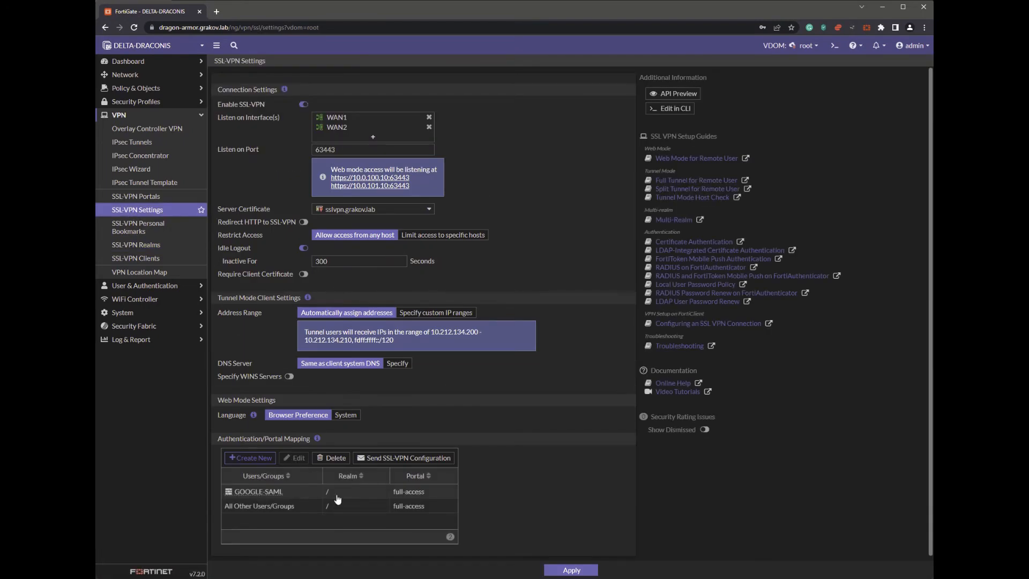
pyautogui.click(332, 491)
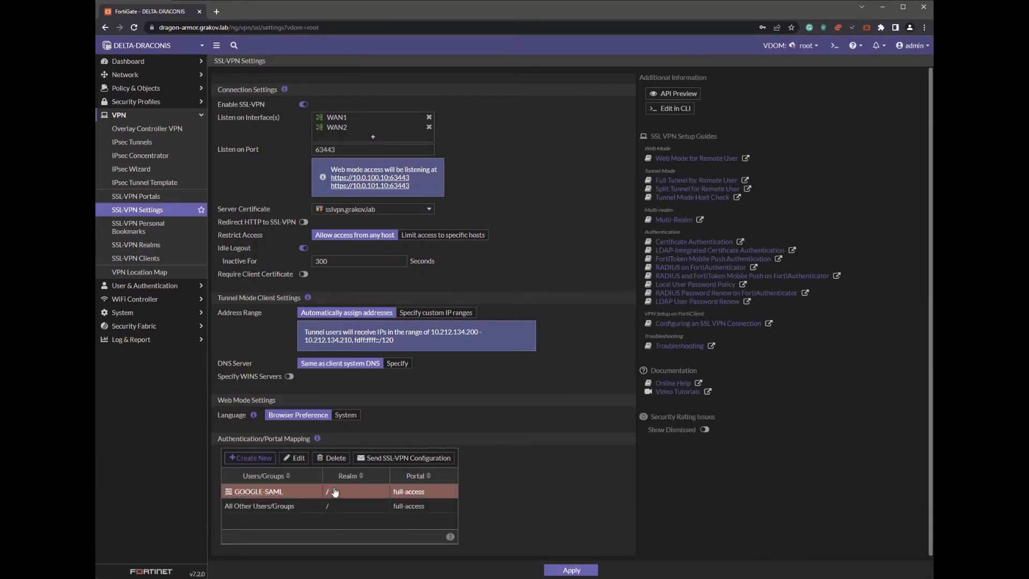
pyautogui.click(298, 460)
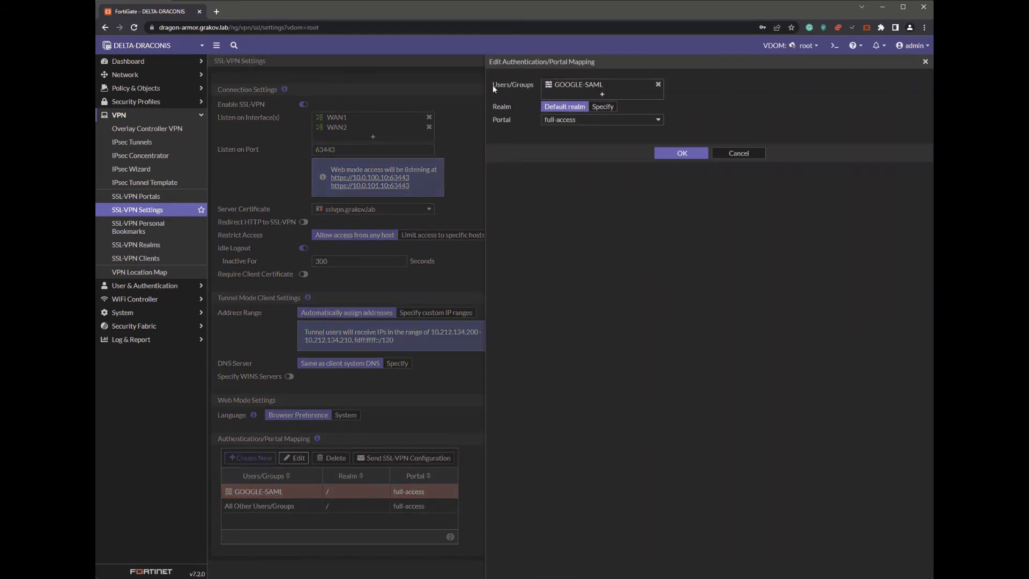
pyautogui.click(598, 110)
pyautogui.click(600, 120)
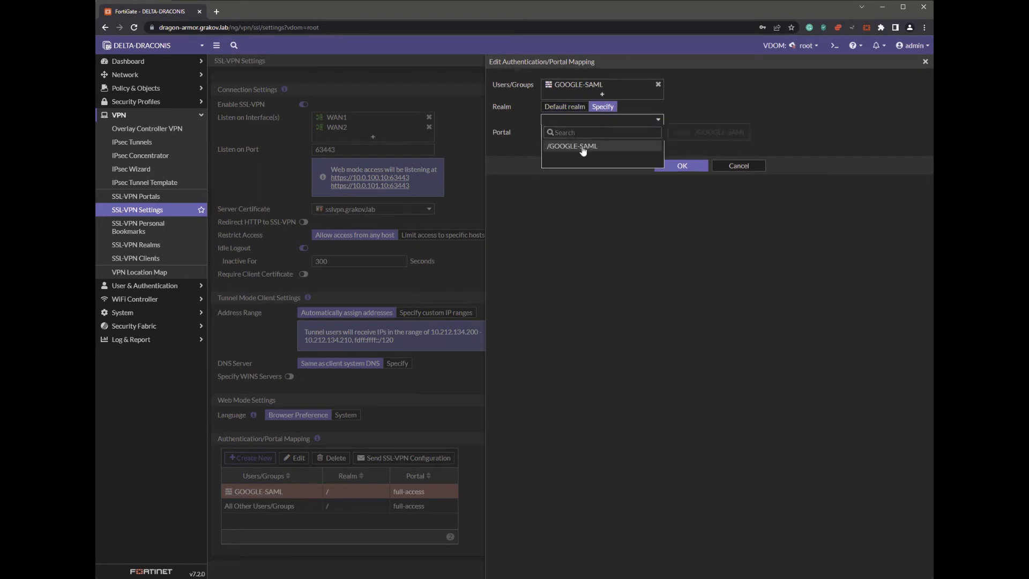
pyautogui.click(590, 145)
pyautogui.click(686, 168)
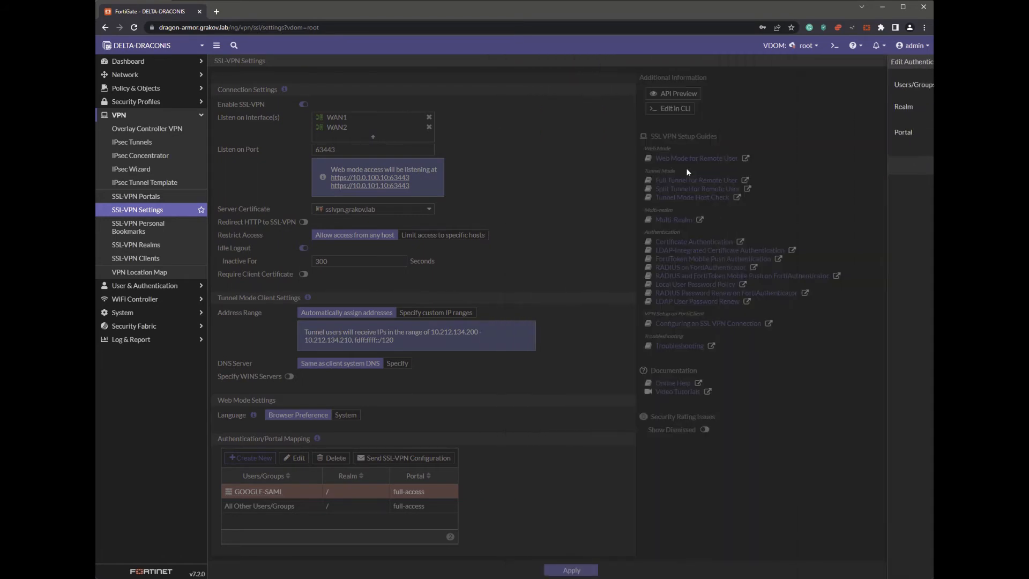
pyautogui.click(571, 570)
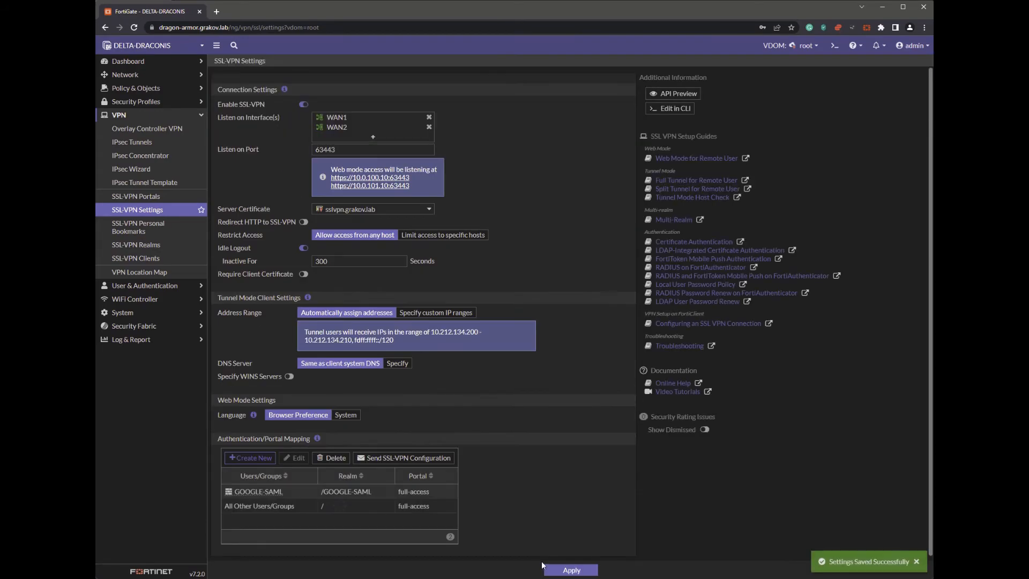
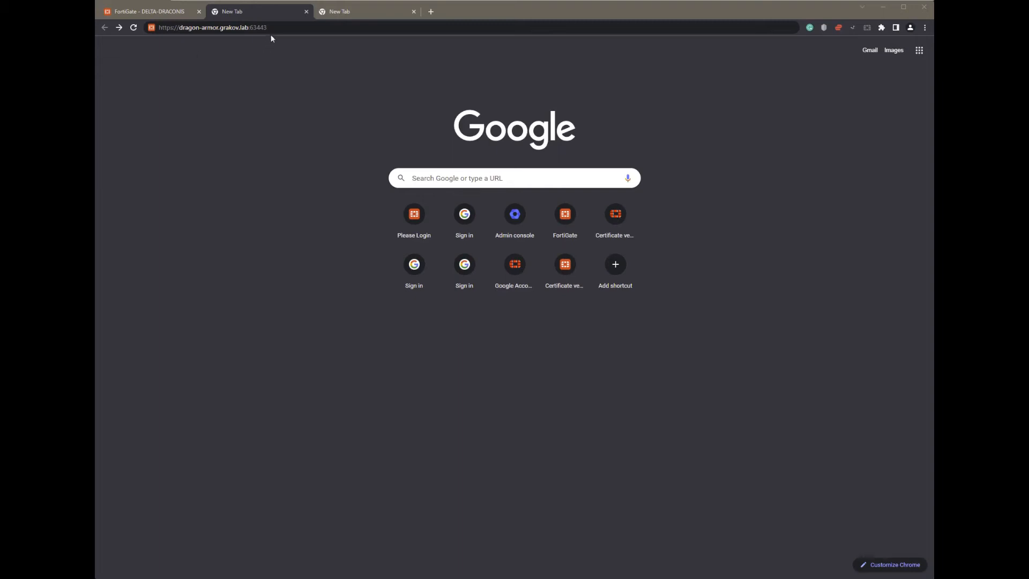
# - Load the SSL-VPN Please Login page, then switch to the tab holding the /GOOGLE-SAML address
pyautogui.press('Return')
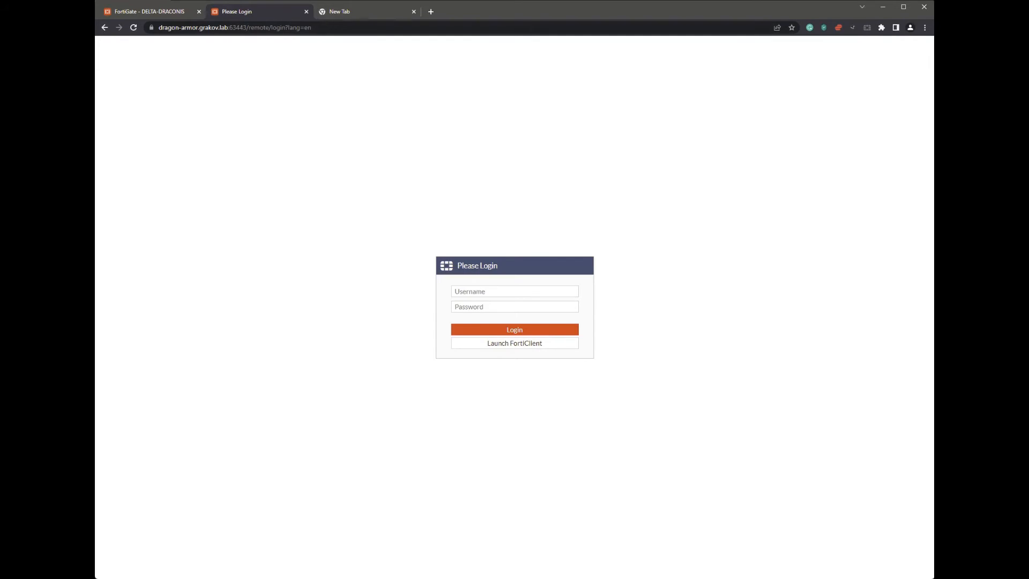
pyautogui.click(358, 15)
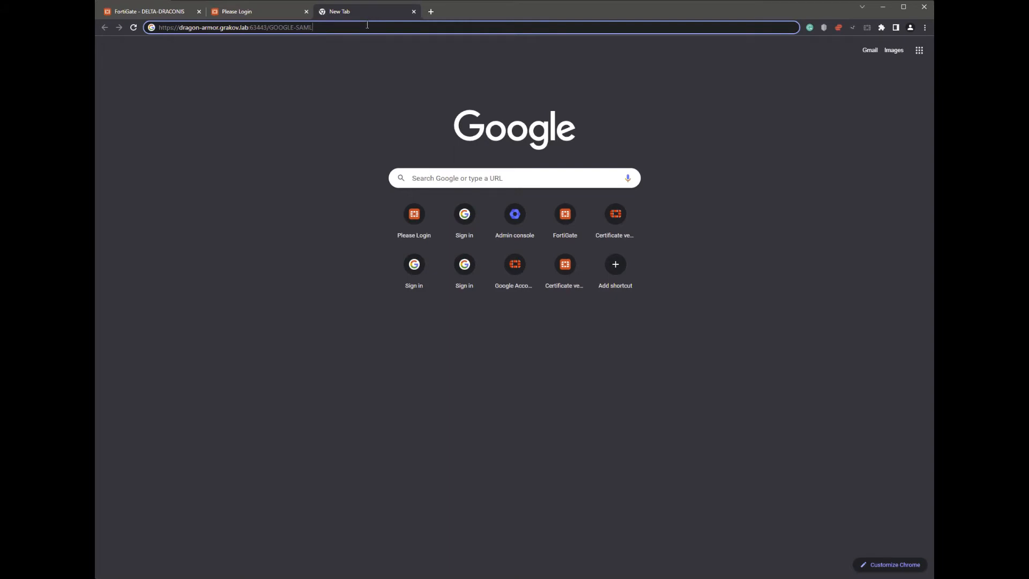
# - Open the /GOOGLE-SAML portal address and choose the Google account on Choose an account
pyautogui.press('Return')
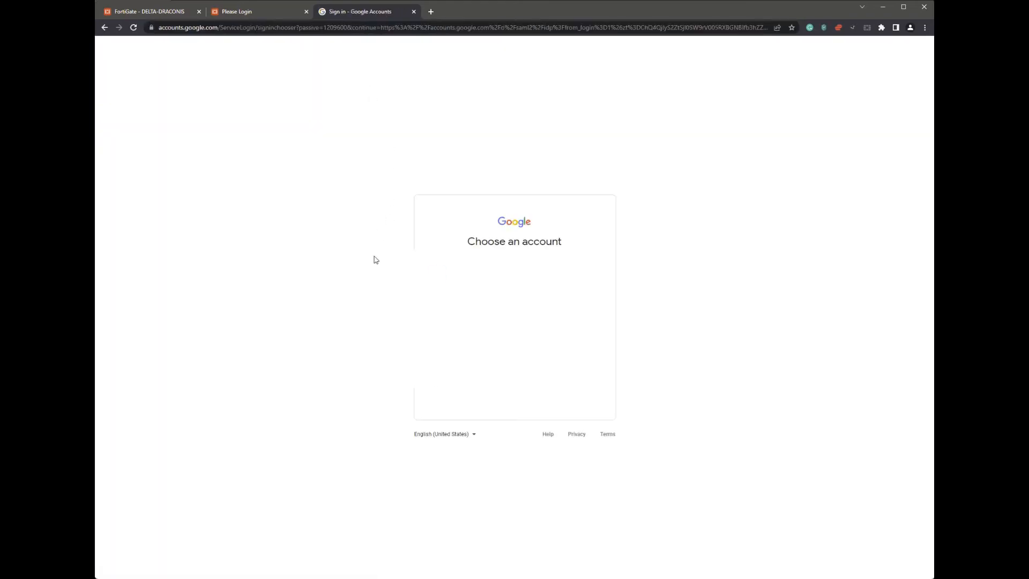
pyautogui.click(515, 328)
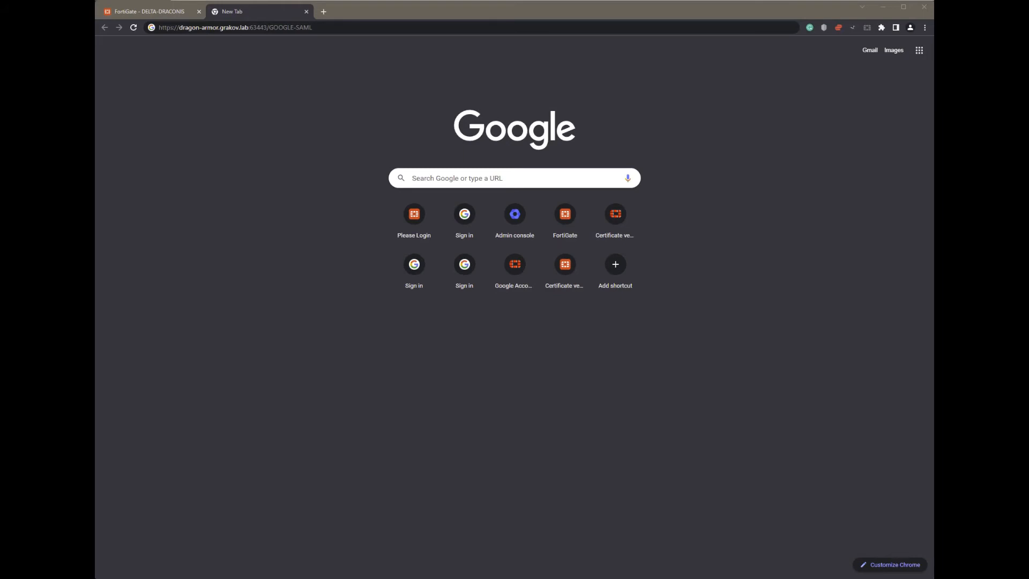
# - Open DRAGON-ARMOR-PROJECT-IDP_GOOGLE under User & Authentication > Single Sign-On for editing
pyautogui.hotkey('ctrl', 'w')
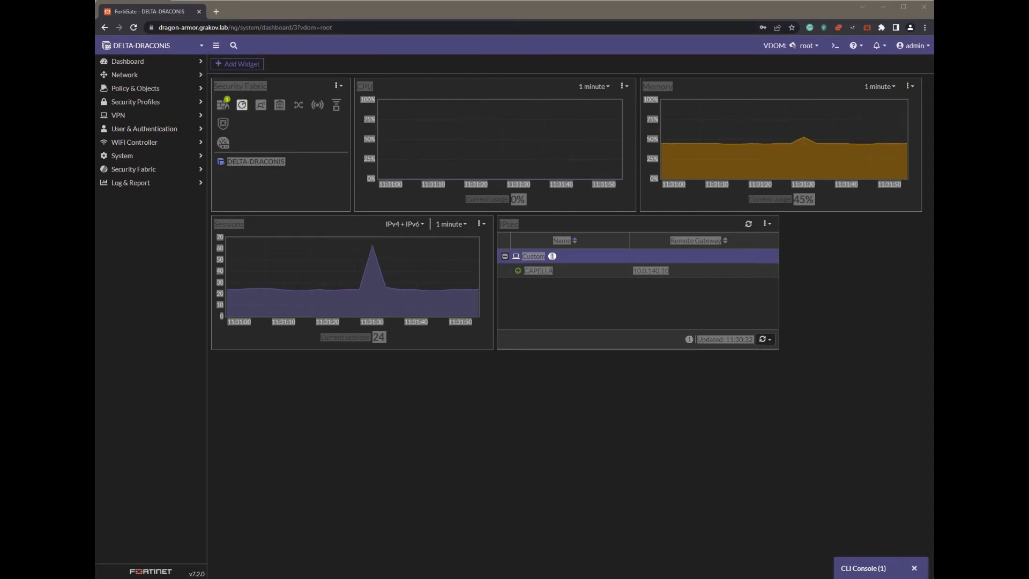
pyautogui.click(138, 129)
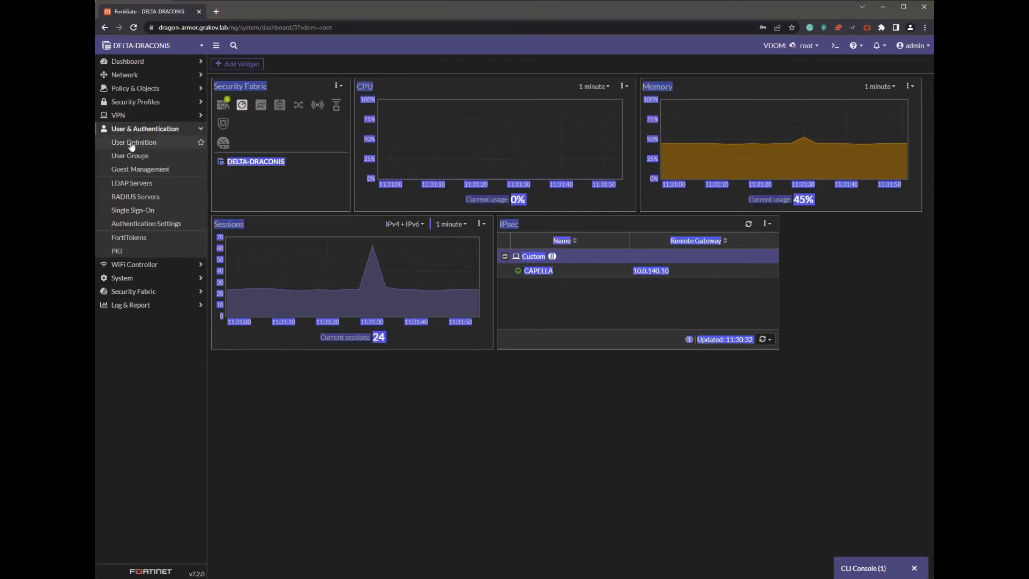
pyautogui.click(129, 210)
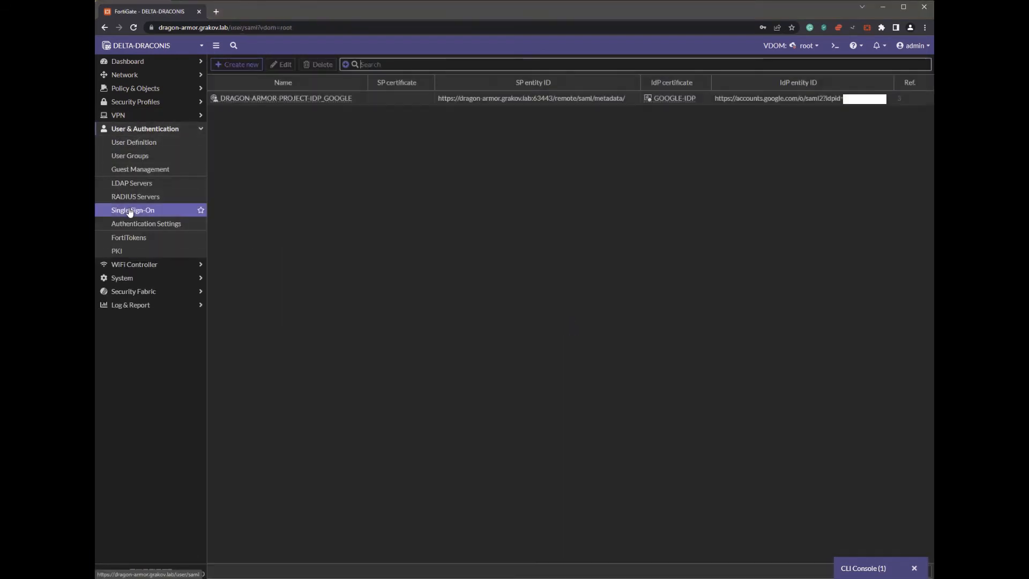
pyautogui.doubleClick(388, 101)
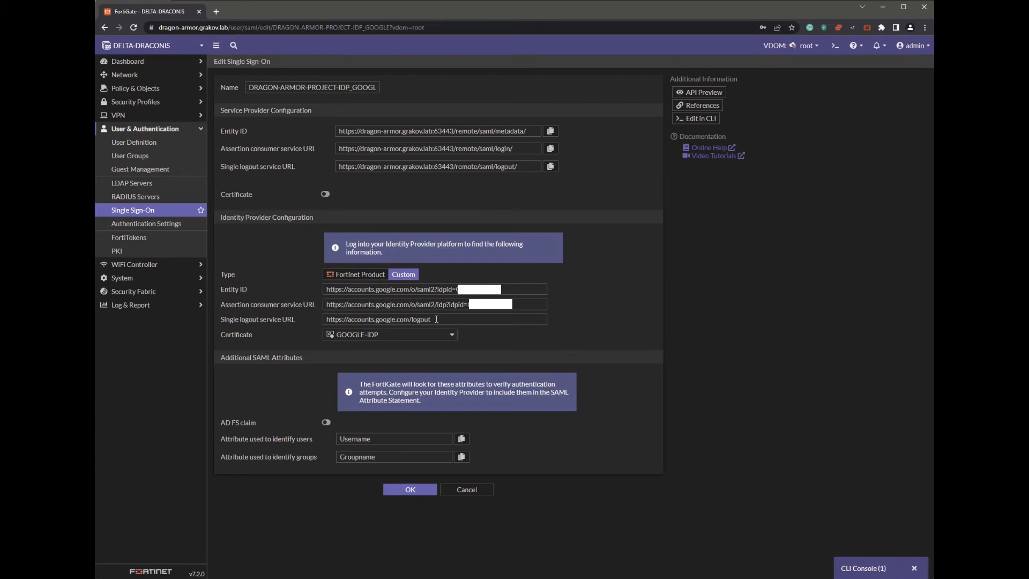
# - Clear the single logout service URL, save with OK, and reopen the entry to check it
pyautogui.moveTo(437, 319); pyautogui.dragTo(312, 323)
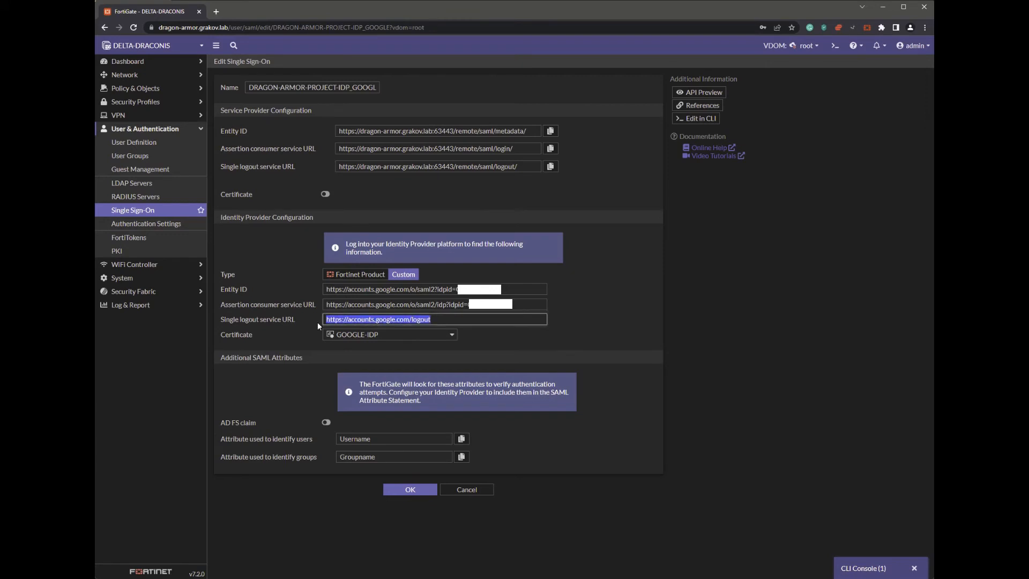
pyautogui.press('BackSpace')
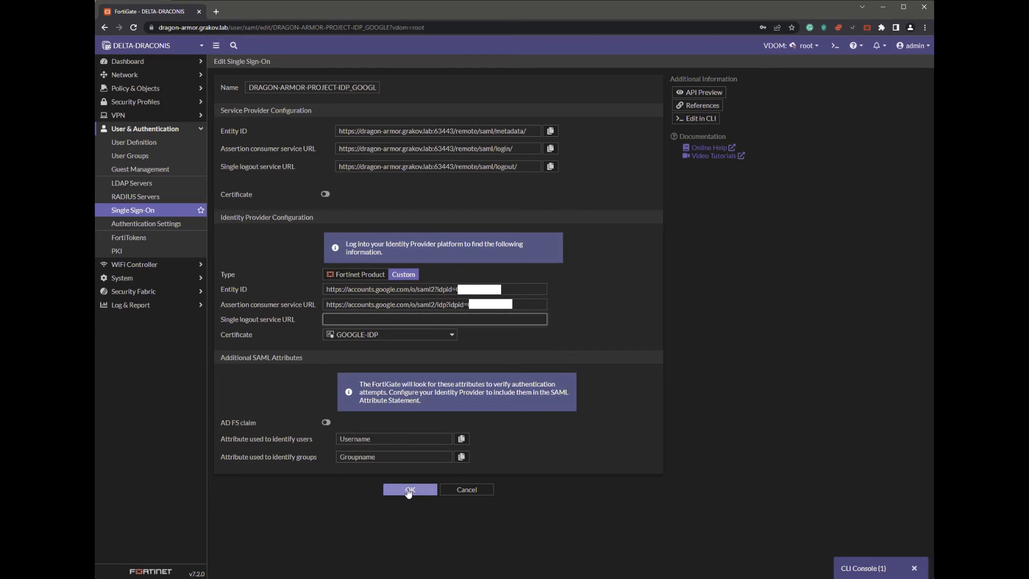
pyautogui.click(409, 490)
pyautogui.doubleClick(373, 100)
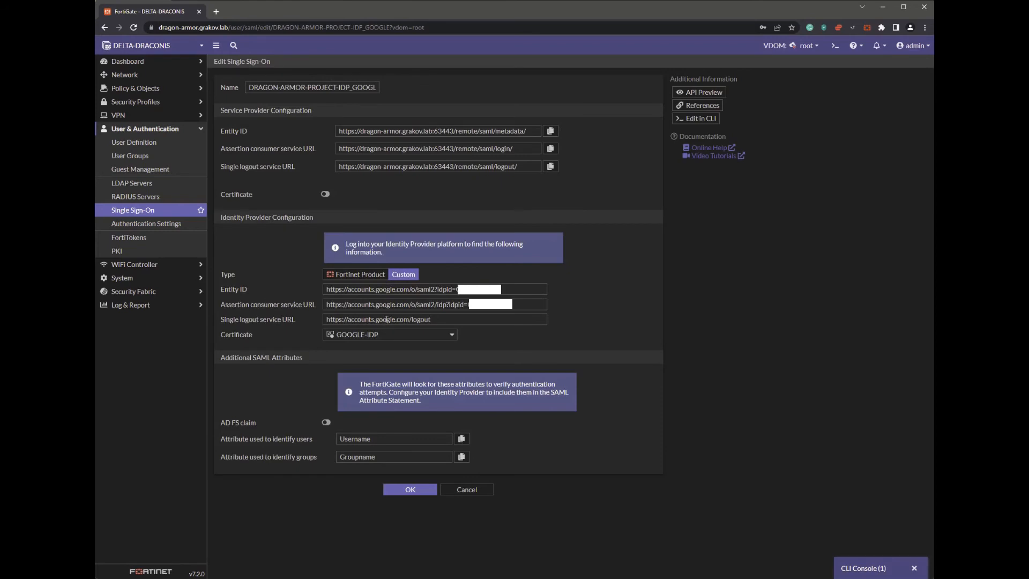
# - In the CLI console, run config user saml, edit DRAGON-ARMOR-PROJECT-IDP_GOOGLE and show its settings
pyautogui.click(864, 569)
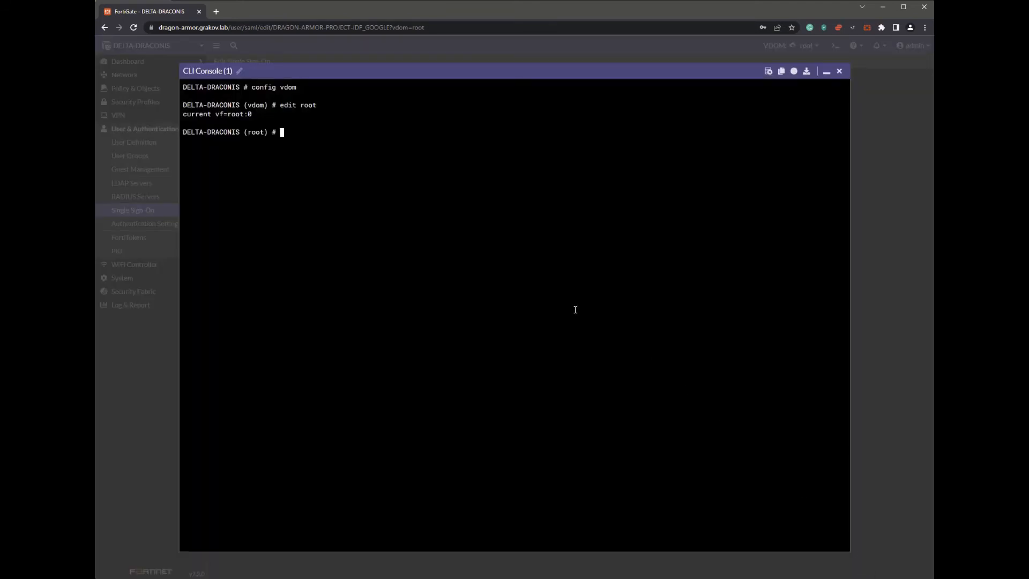
pyautogui.write('config user saml')
pyautogui.press('Return')
pyautogui.write('edit')
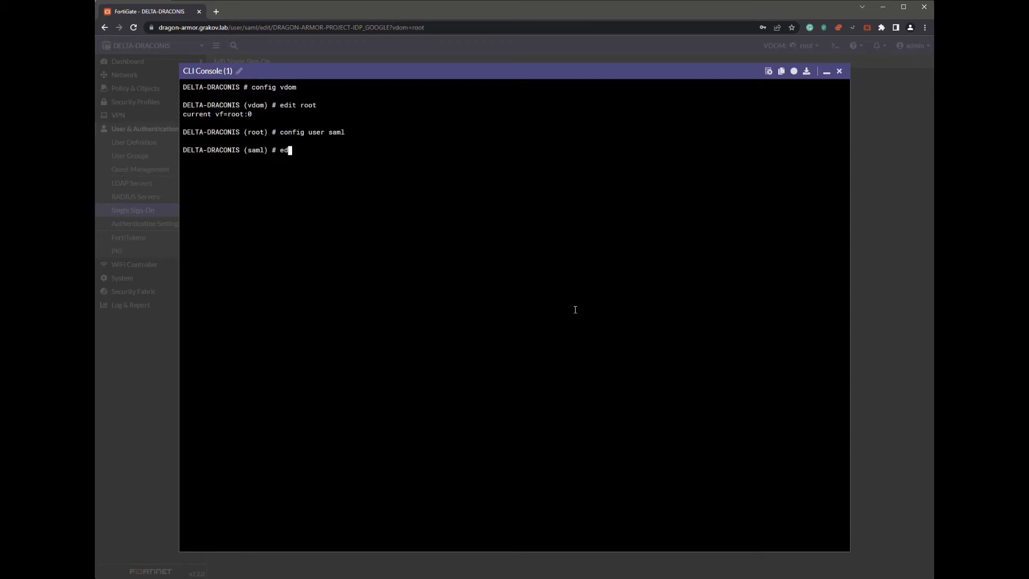
pyautogui.press('Tab')
pyautogui.press('Return')
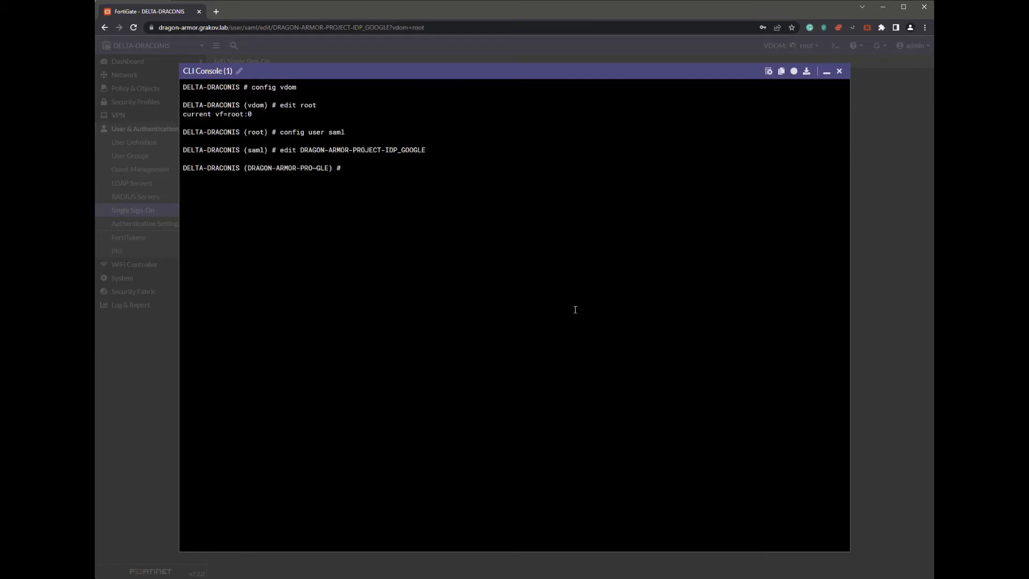
pyautogui.write('show')
pyautogui.press('Return')
# - Unset idp-single-logout-url, confirm with show, commit with end, and return to the Single Sign-On list
pyautogui.write('unset ')
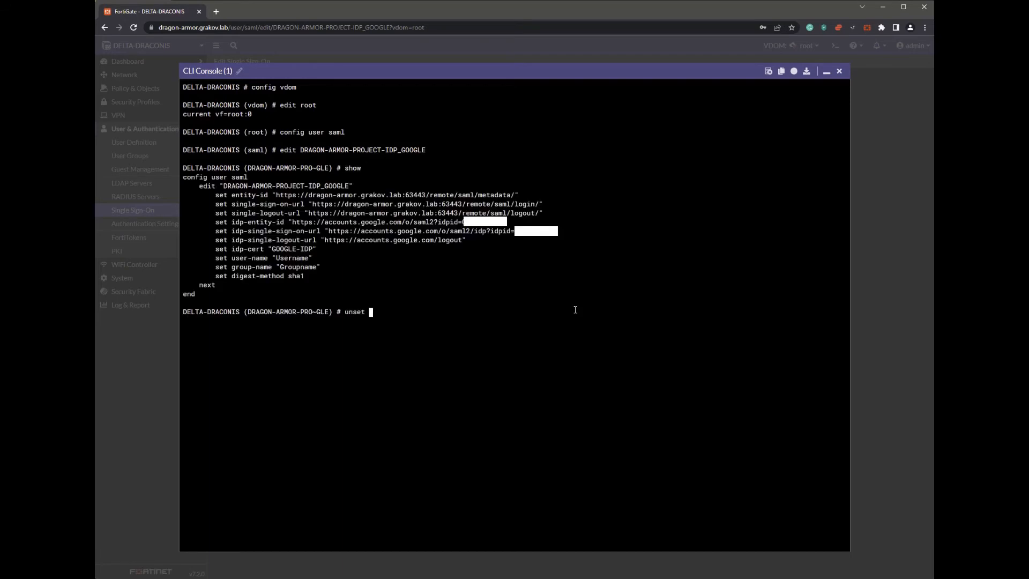
pyautogui.write('idp-single-sign-on-url')
pyautogui.press('Tab')
pyautogui.press('Return')
pyautogui.write('sh')
pyautogui.press('Return')
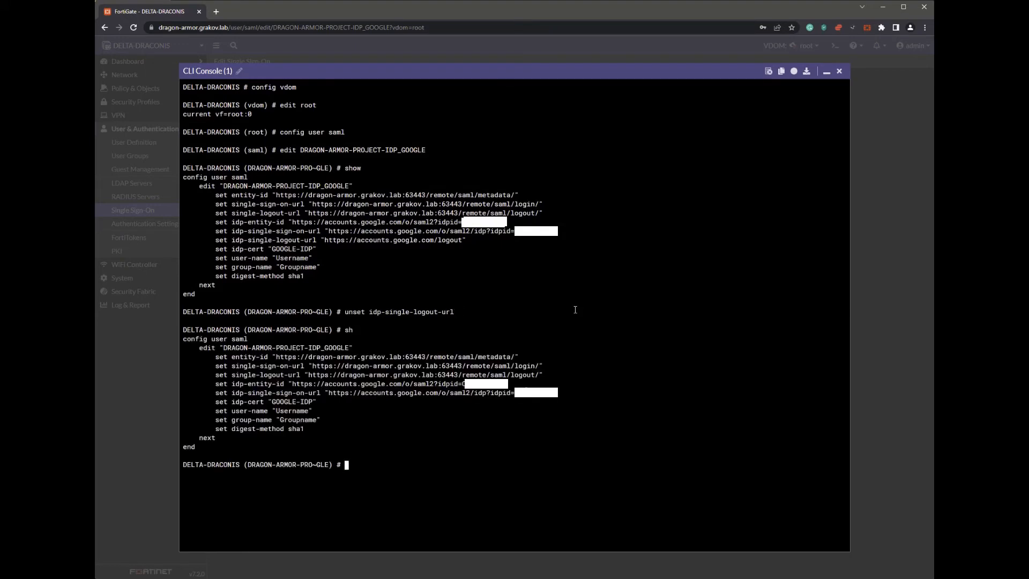
pyautogui.write('end')
pyautogui.press('Return')
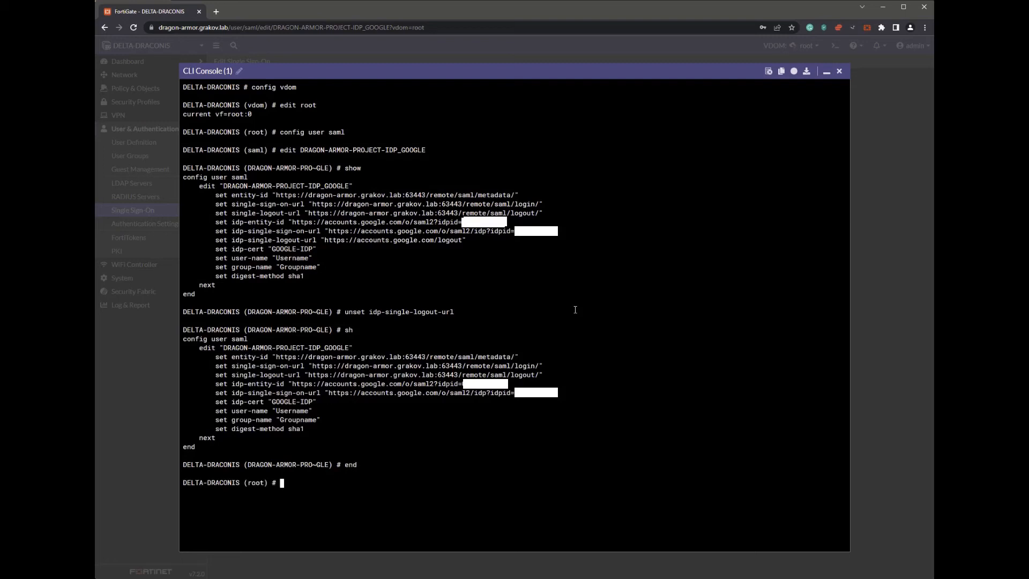
pyautogui.click(827, 72)
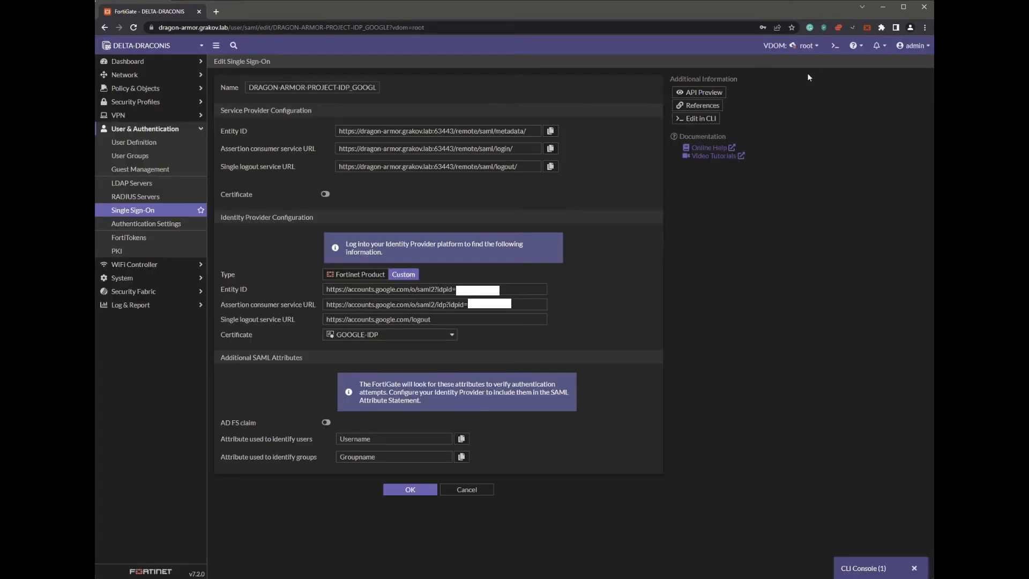
pyautogui.click(134, 211)
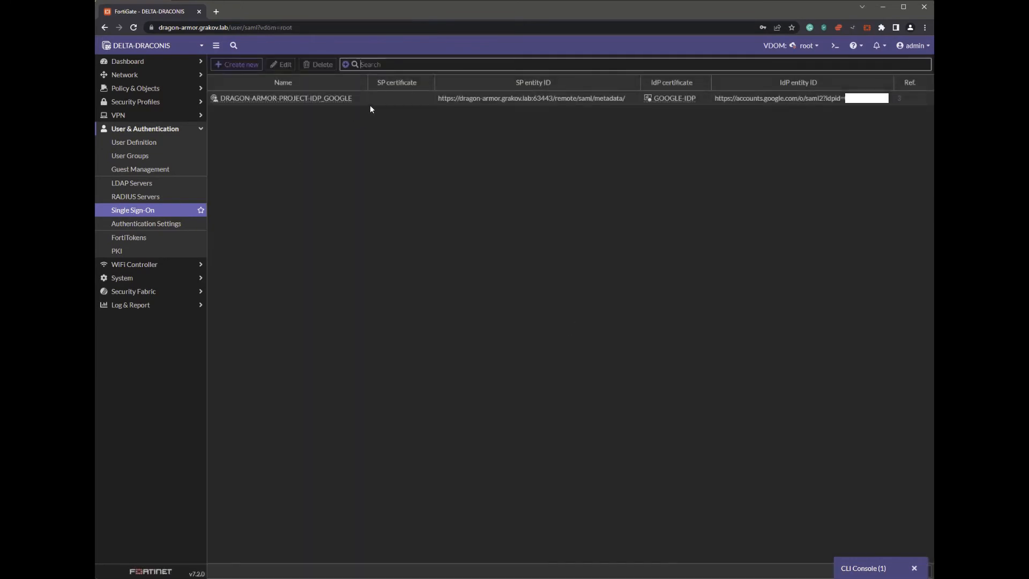
# - Review the DRAGON-ARMOR-PROJECT-IDP_GOOGLE entry, then reload the /GOOGLE-SAML address to sign in via Google
pyautogui.click(384, 104)
pyautogui.doubleClick(384, 104)
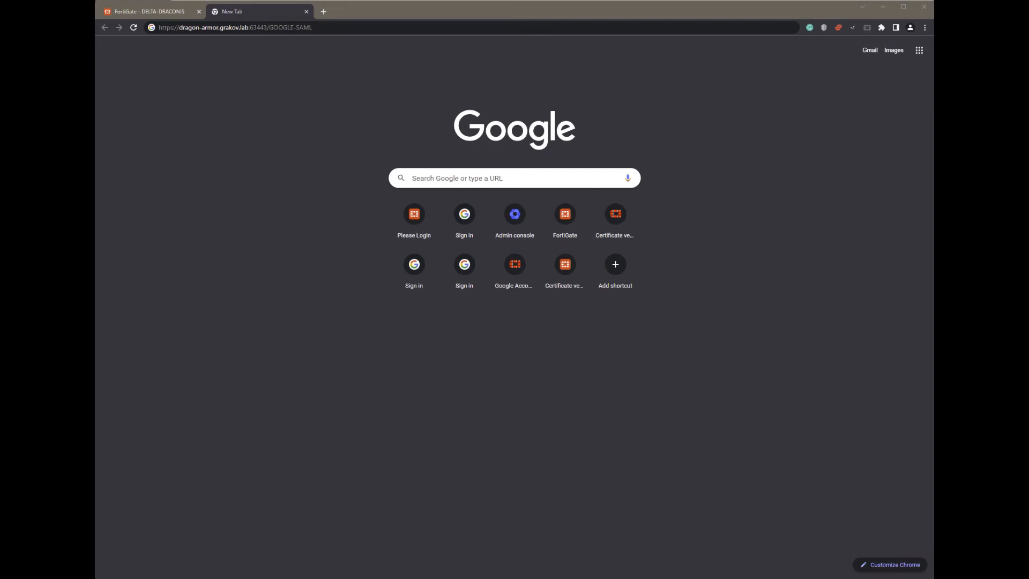
pyautogui.click(336, 29)
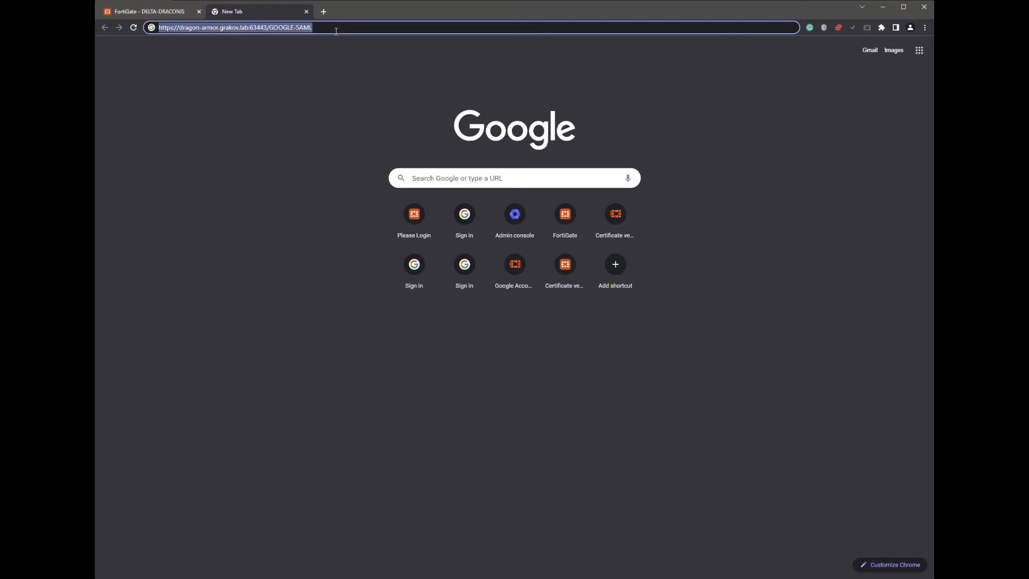
pyautogui.press('Return')
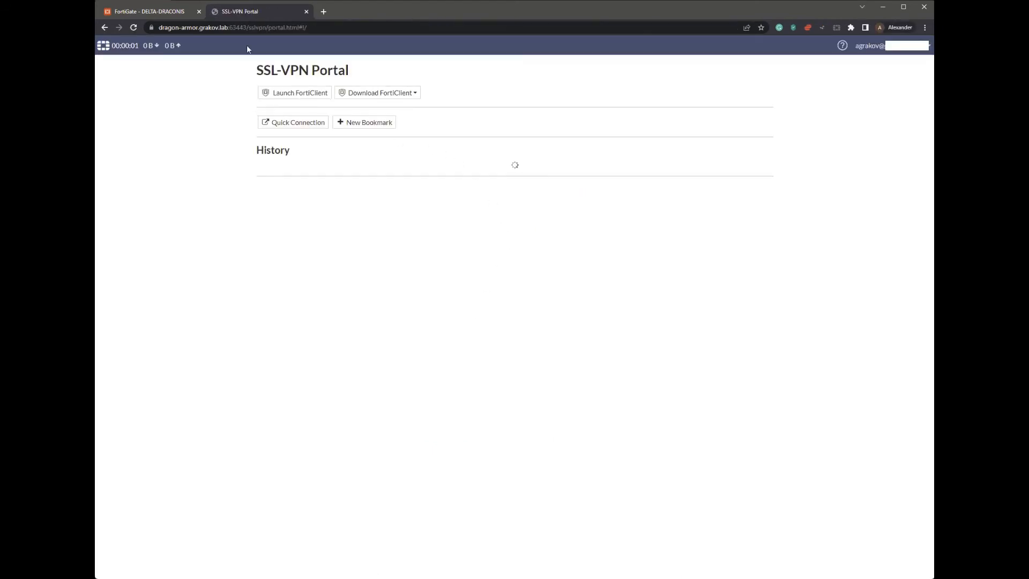
# - Run execute vpn sslvpn list in the CLI, showing one GOOGLE-SAML user from 10.200.200.202
pyautogui.click(169, 13)
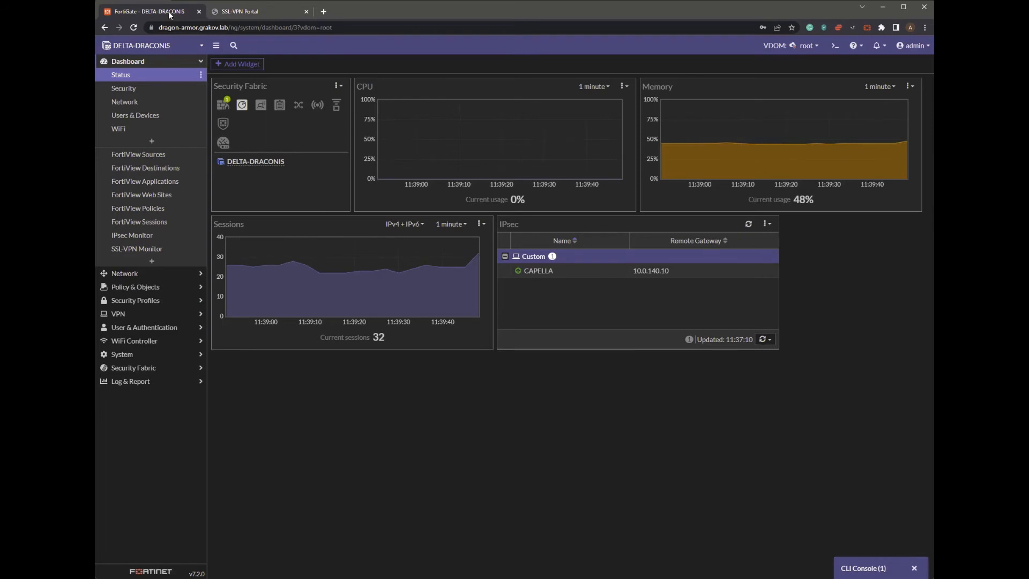
pyautogui.click(861, 567)
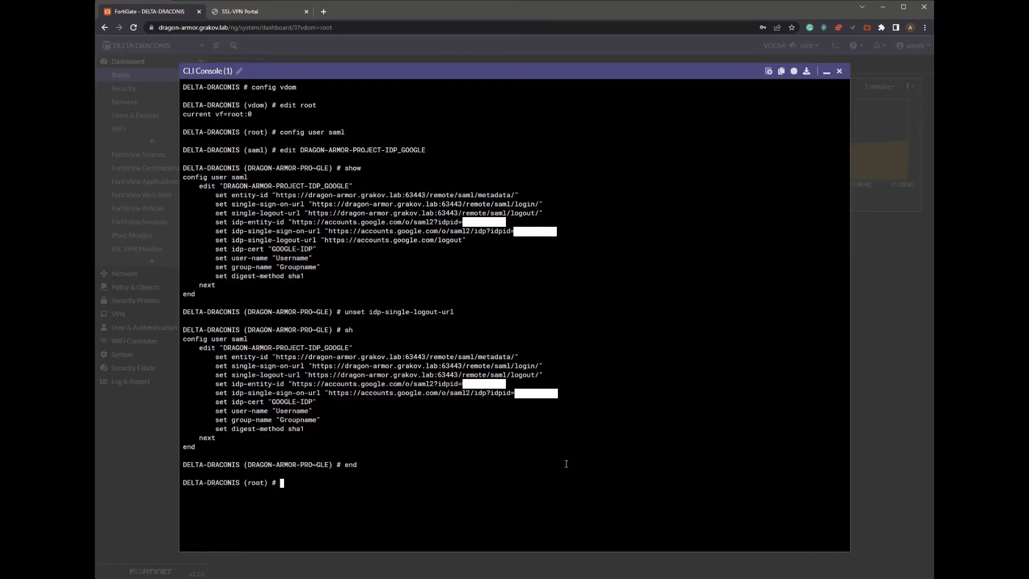
pyautogui.write('execute vpn  s')
pyautogui.press('Tab')
pyautogui.write('list')
pyautogui.press('Return')
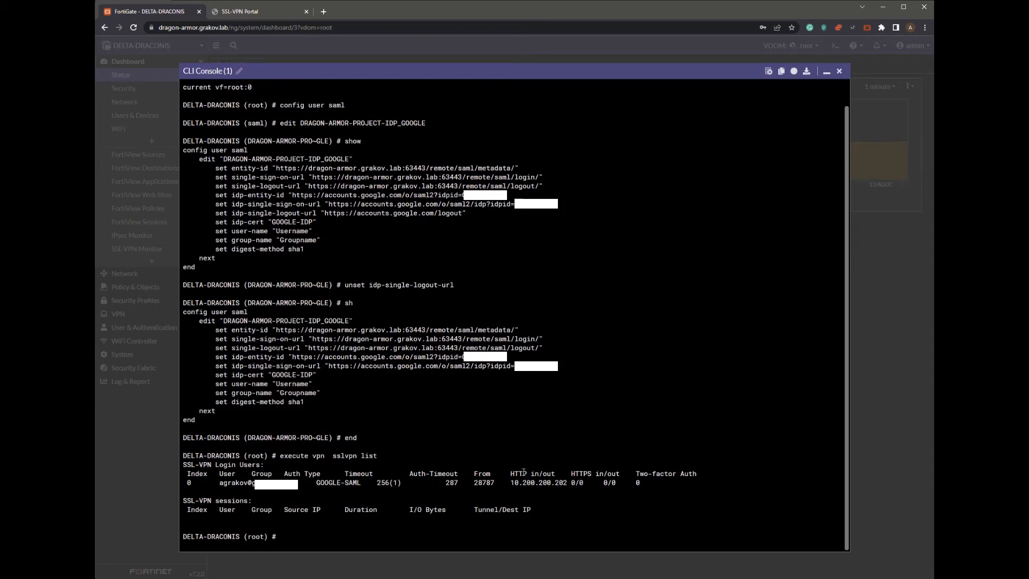
# - Log out of the SSL-VPN portal and rerun execute vpn sslvpn list, which now shows no users
pyautogui.click(248, 14)
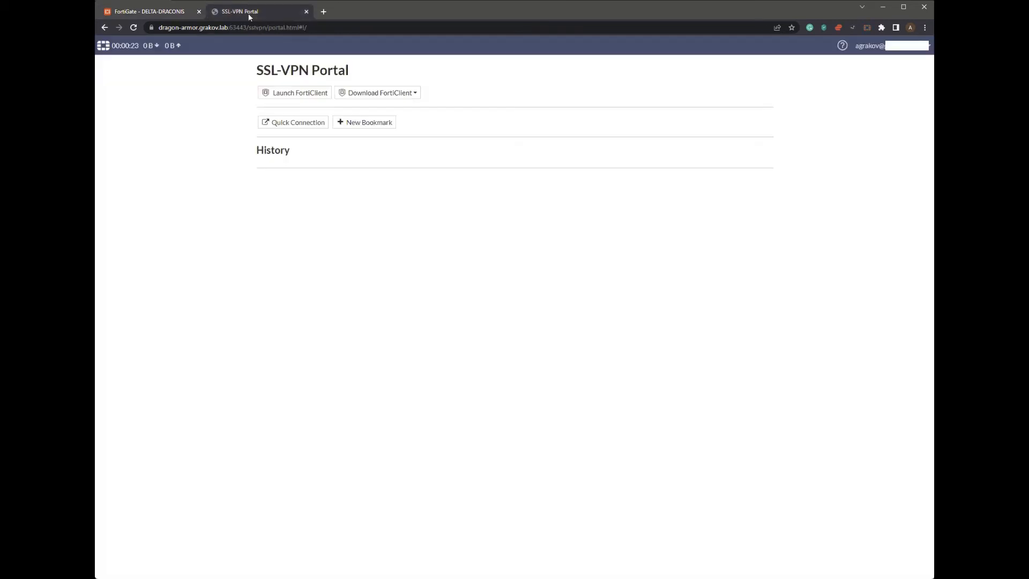
pyautogui.click(889, 47)
pyautogui.click(893, 61)
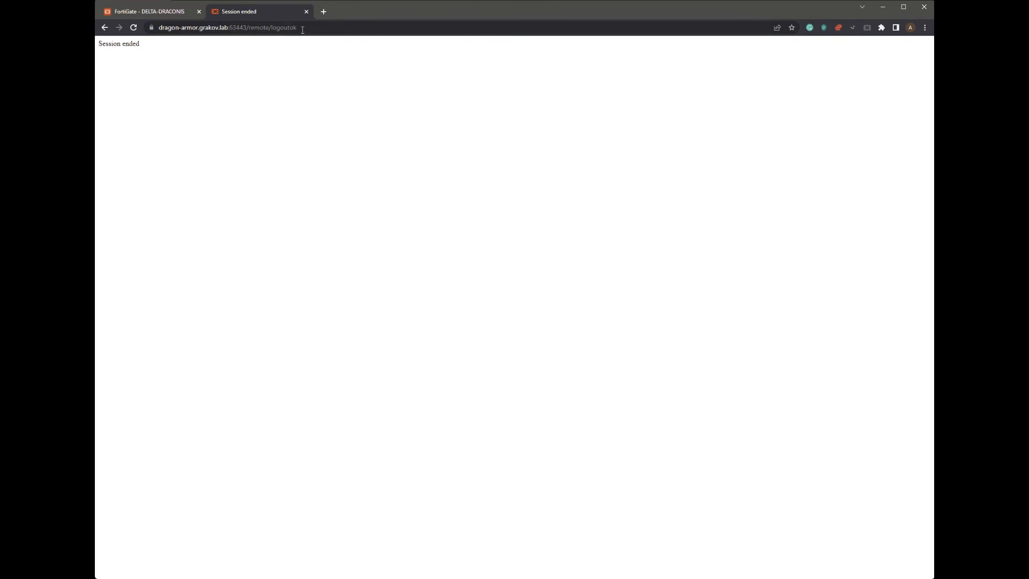
pyautogui.click(144, 11)
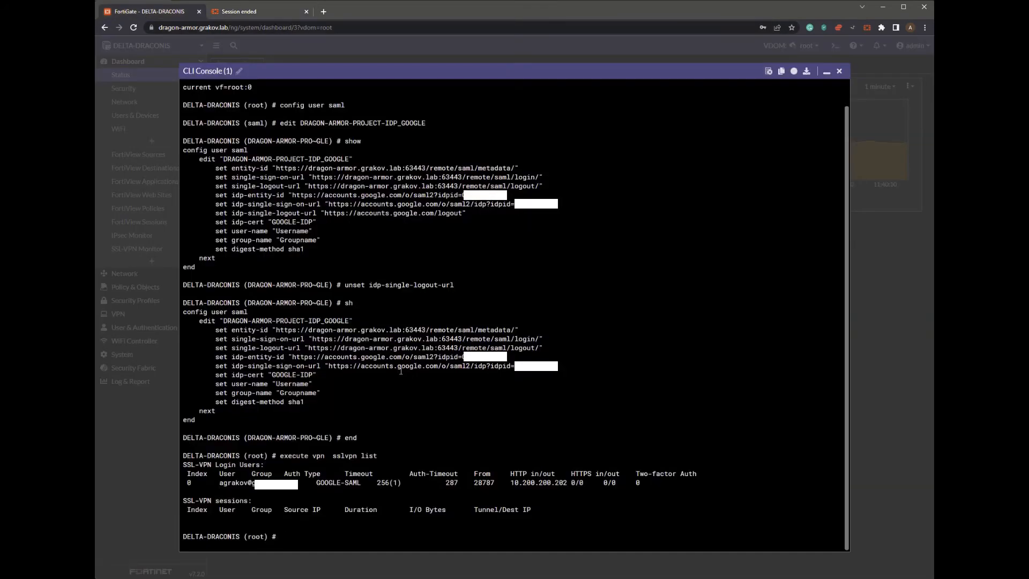
pyautogui.press('Up')
pyautogui.press('Up')
pyautogui.press('Up')
pyautogui.press('Down')
pyautogui.press('Down')
pyautogui.press('Return')
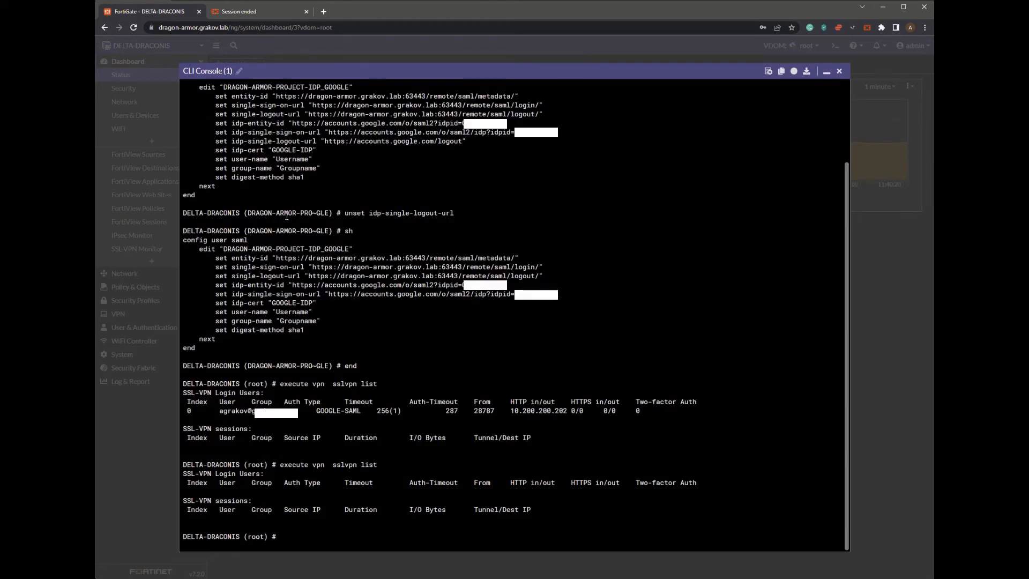
# - In the Session ended tab, select the remote/logoutok path at the end of the address
pyautogui.click(254, 13)
pyautogui.click(253, 27)
pyautogui.press('End')
pyautogui.hotkey('shift', 'Left')
pyautogui.hotkey('shift', 'Left')
pyautogui.hotkey('shift', 'Left')
pyautogui.hotkey('shift', 'Left')
pyautogui.hotkey('shift', 'Left')
pyautogui.hotkey('shift', 'Left')
pyautogui.hotkey('shift', 'Left')
pyautogui.hotkey('shift', 'Left')
pyautogui.hotkey('shift', 'Left')
pyautogui.hotkey('shift', 'Left')
pyautogui.hotkey('shift', 'Left')
pyautogui.hotkey('shift', 'Left')
pyautogui.hotkey('shift', 'Left')
pyautogui.hotkey('shift', 'Left')
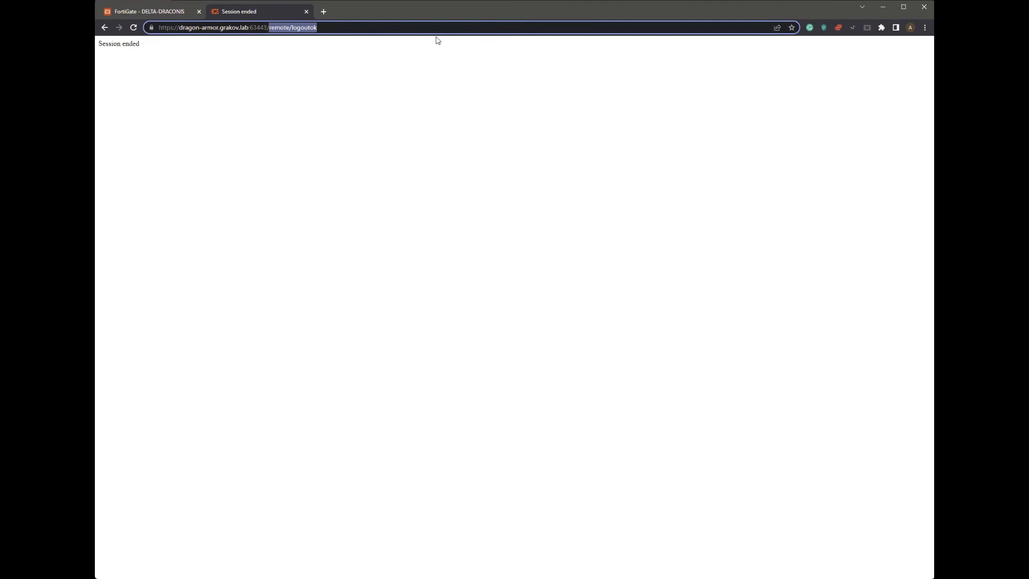
# - Sign back into the portal through the /GOOGLE-SAML login, then log out via the user menu
pyautogui.write('re')
pyautogui.press('Return')
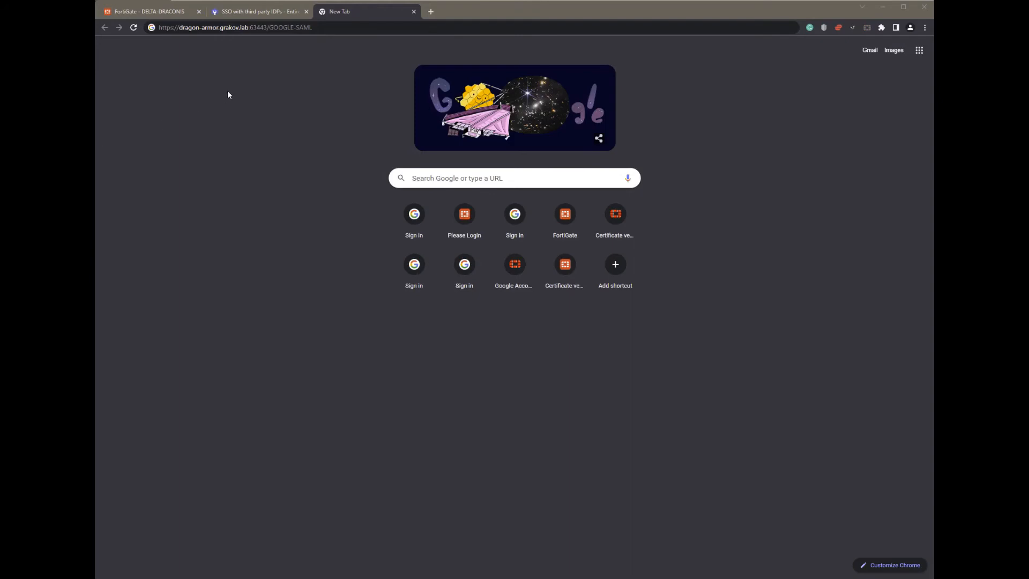
pyautogui.click(369, 31)
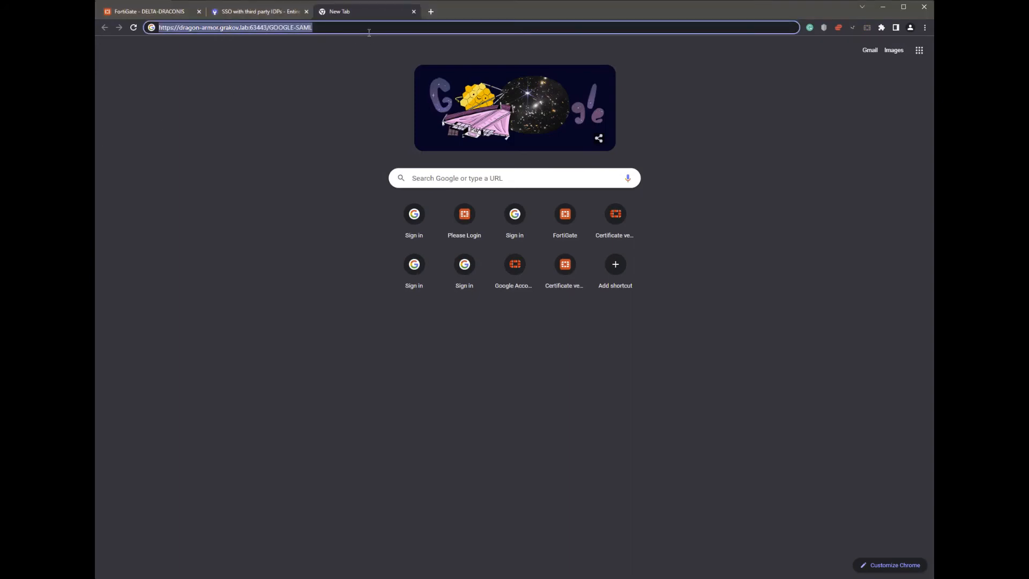
pyautogui.press('Return')
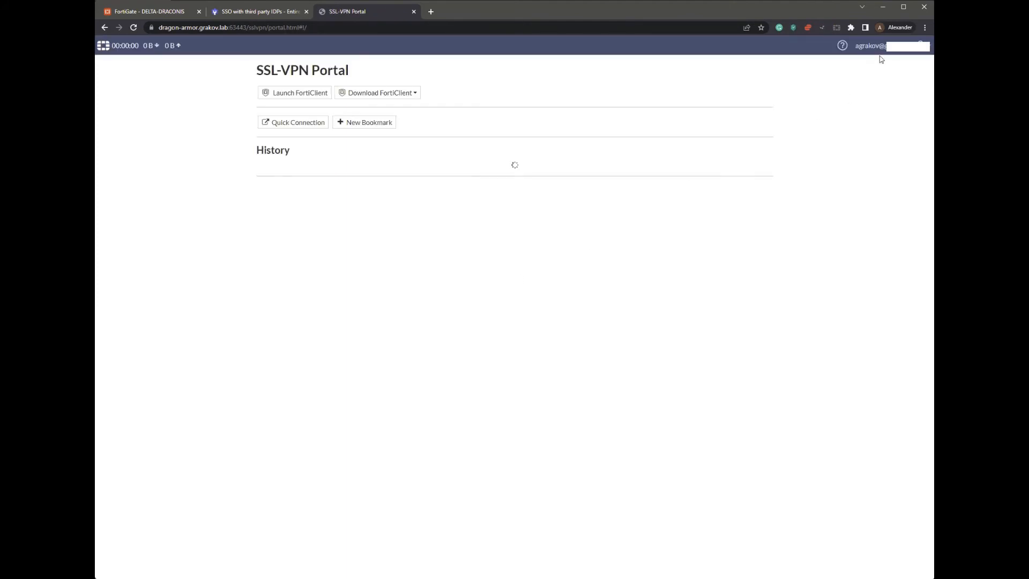
pyautogui.click(885, 47)
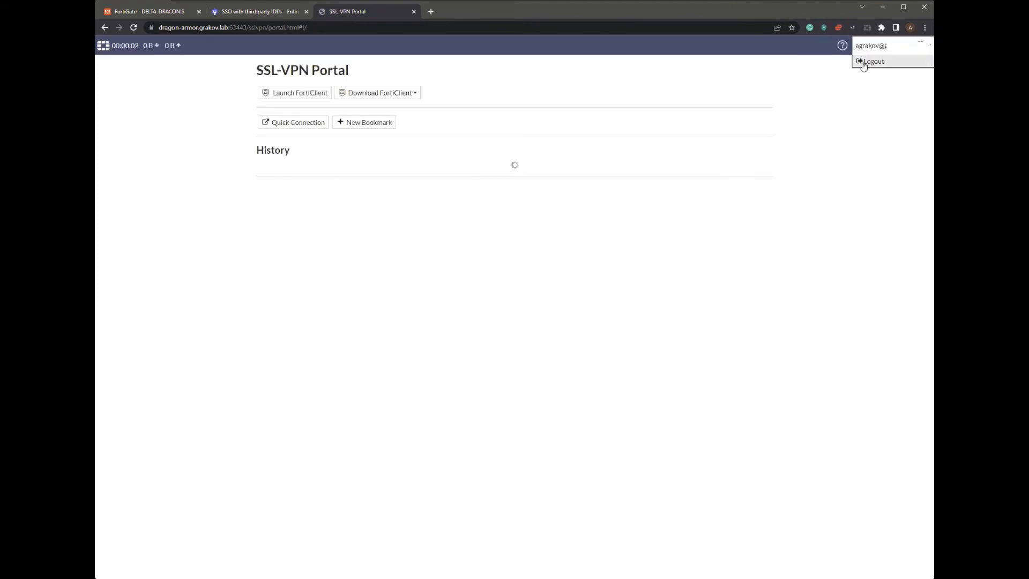
pyautogui.click(871, 64)
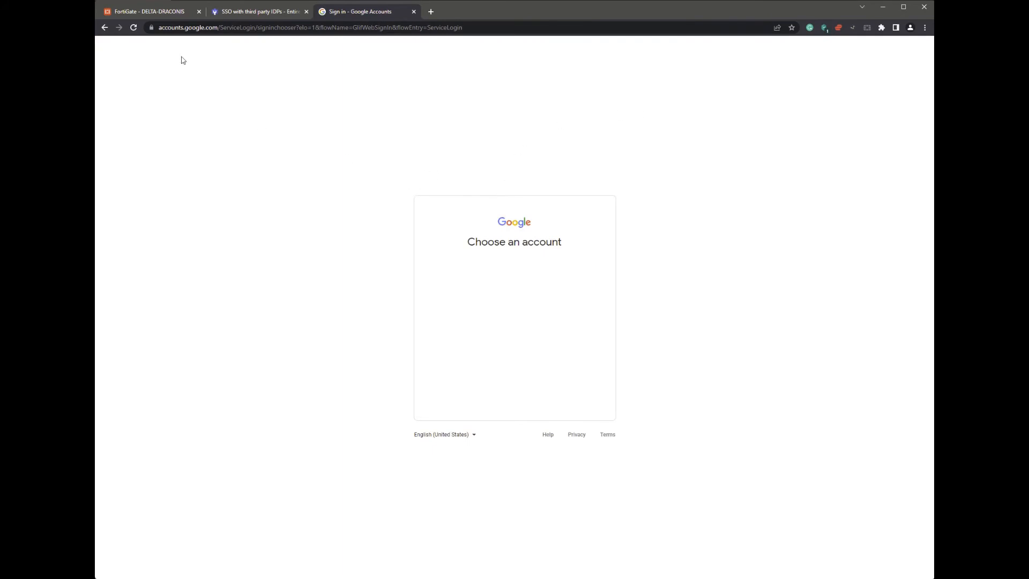
# - Rerun execute vpn sslvpn list to confirm no login users, then bring up Google Admin's SSO profile
pyautogui.click(137, 12)
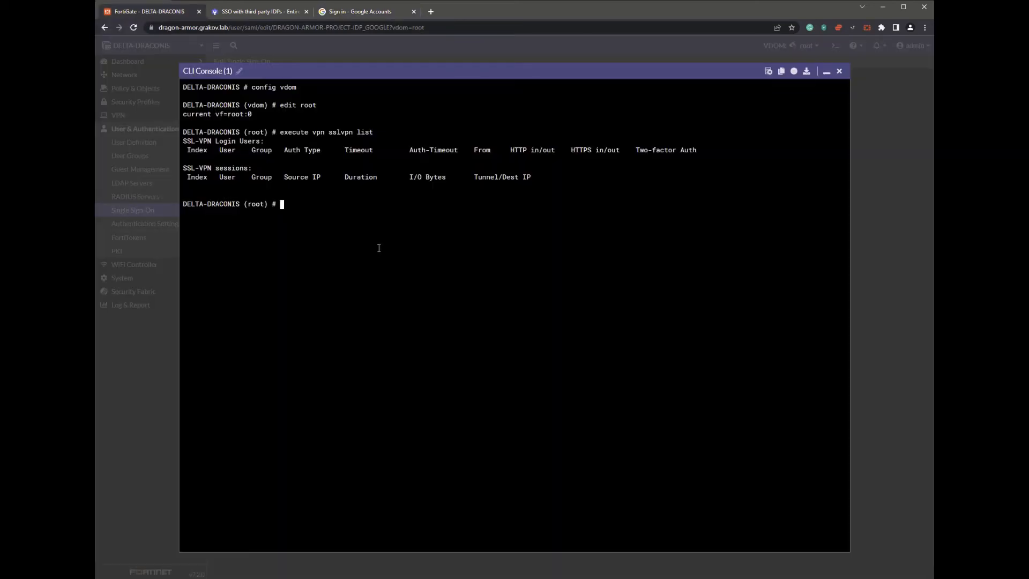
pyautogui.press('Up')
pyautogui.press('Return')
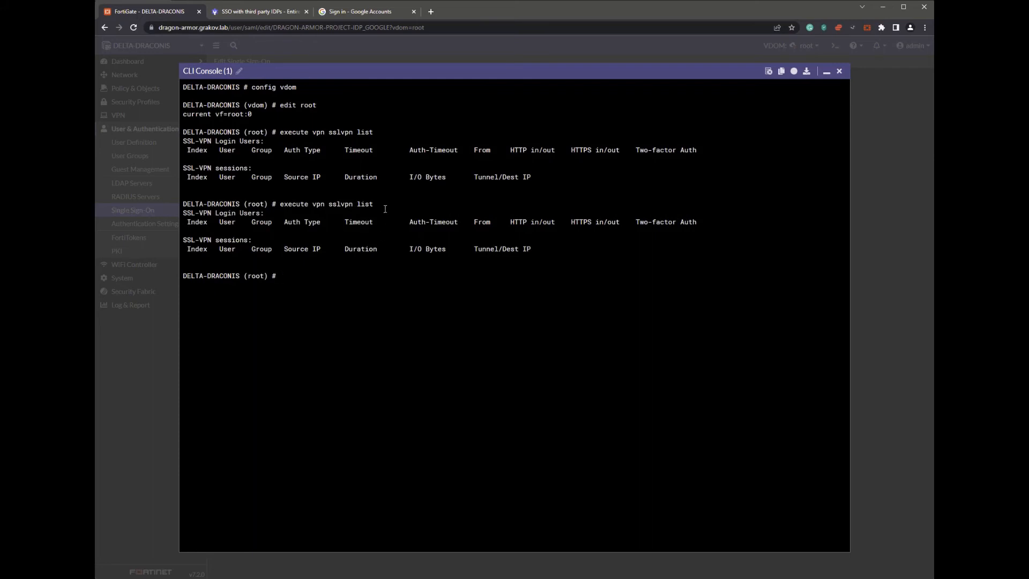
pyautogui.click(278, 15)
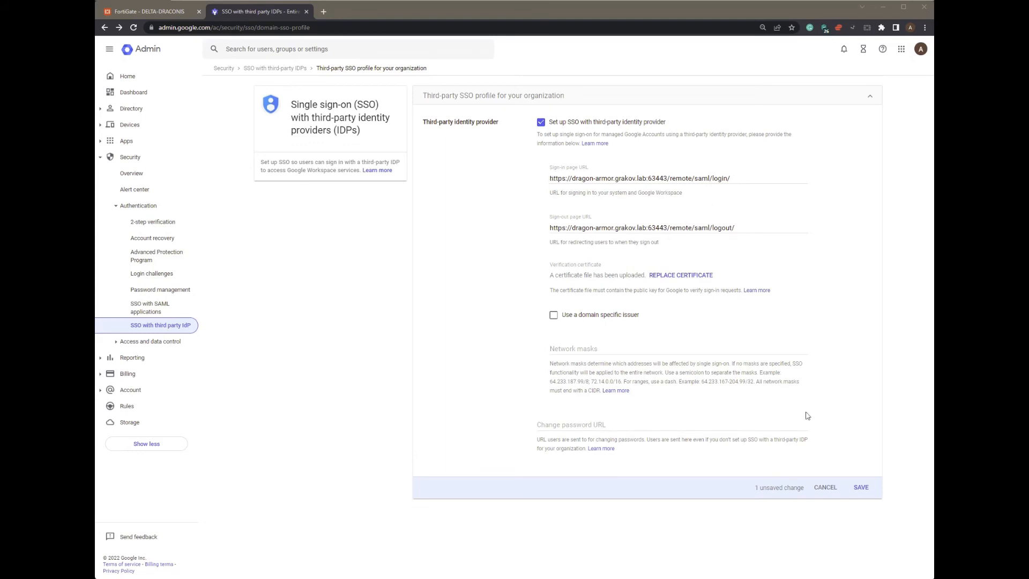
# - Save the Google Admin SSO profile with the /remote/saml/logout/ sign-out URL
pyautogui.click(864, 488)
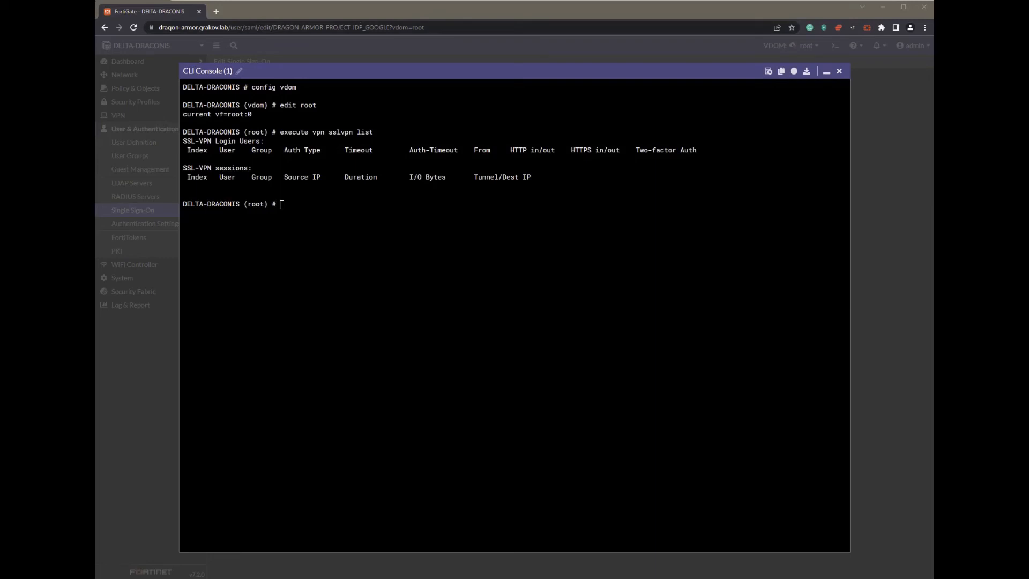
# - Sign in through the GOOGLE-SAML login in a new tab, then log out to /remote/logoutok
pyautogui.click(216, 12)
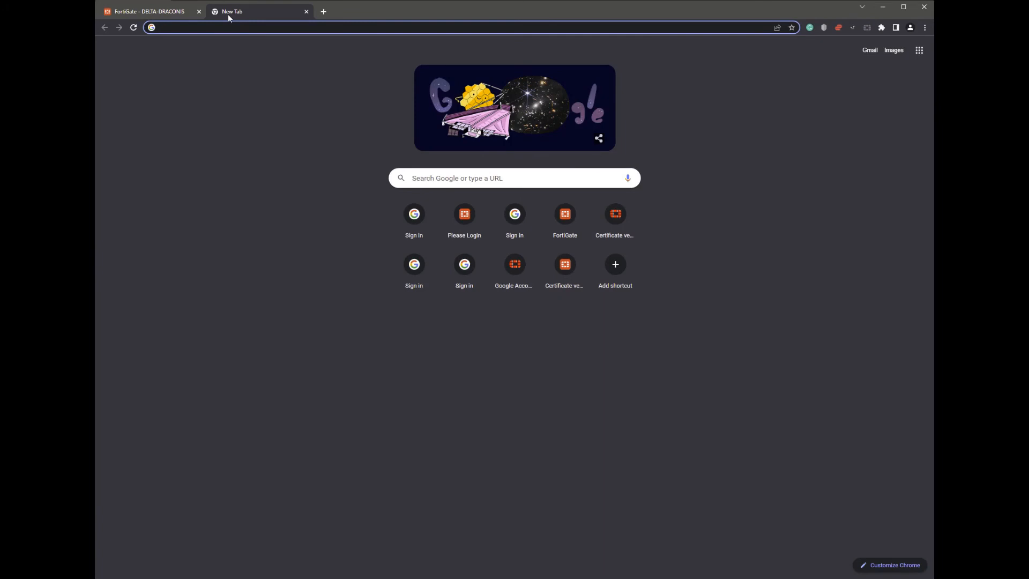
pyautogui.write('d')
pyautogui.press('Down')
pyautogui.press('Down')
pyautogui.press('Down')
pyautogui.press('Return')
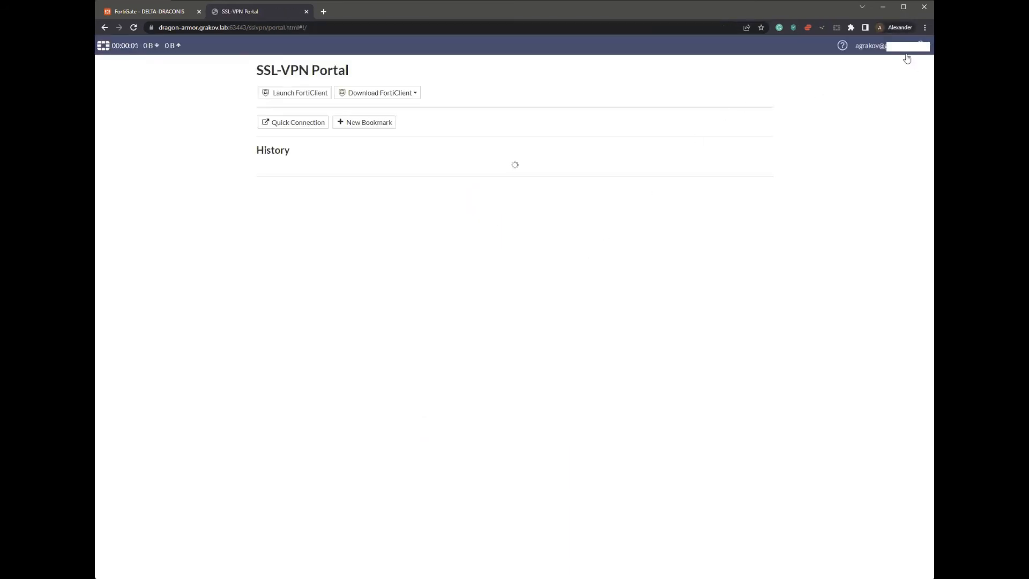
pyautogui.click(887, 49)
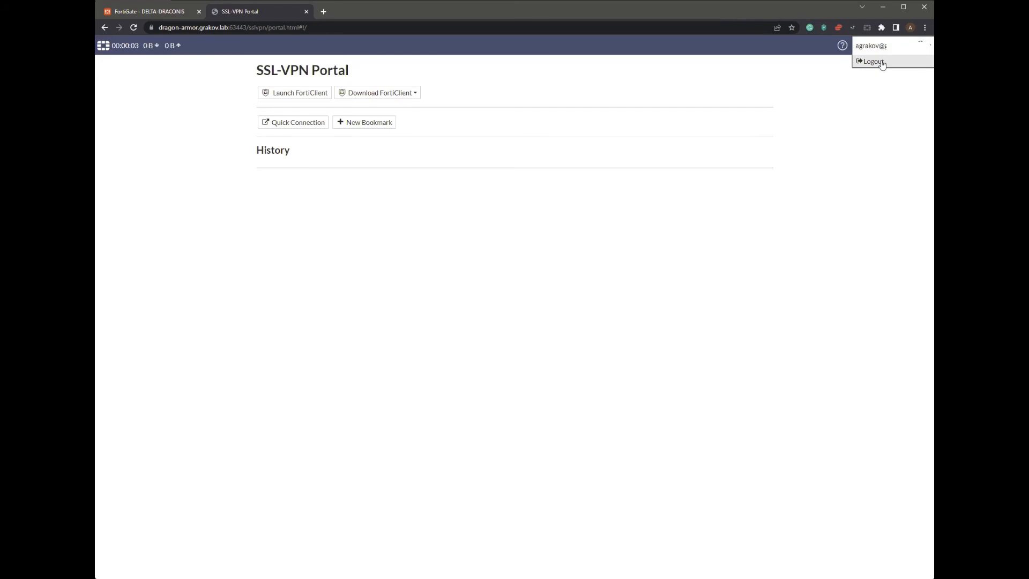
pyautogui.click(873, 61)
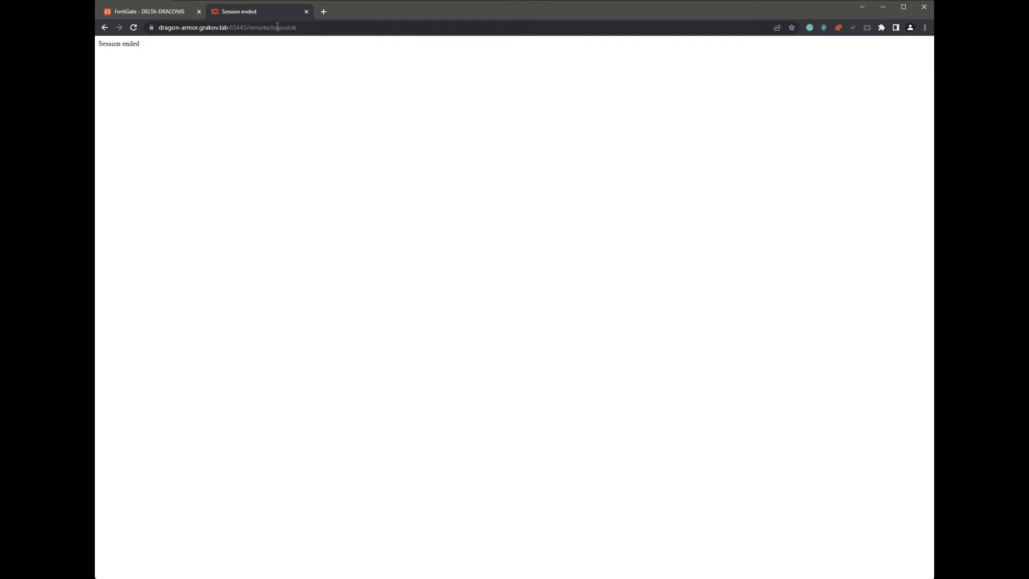
# - Rerun the SSL-VPN user list command in the FortiGate CLI to confirm no users are logged in
pyautogui.click(126, 13)
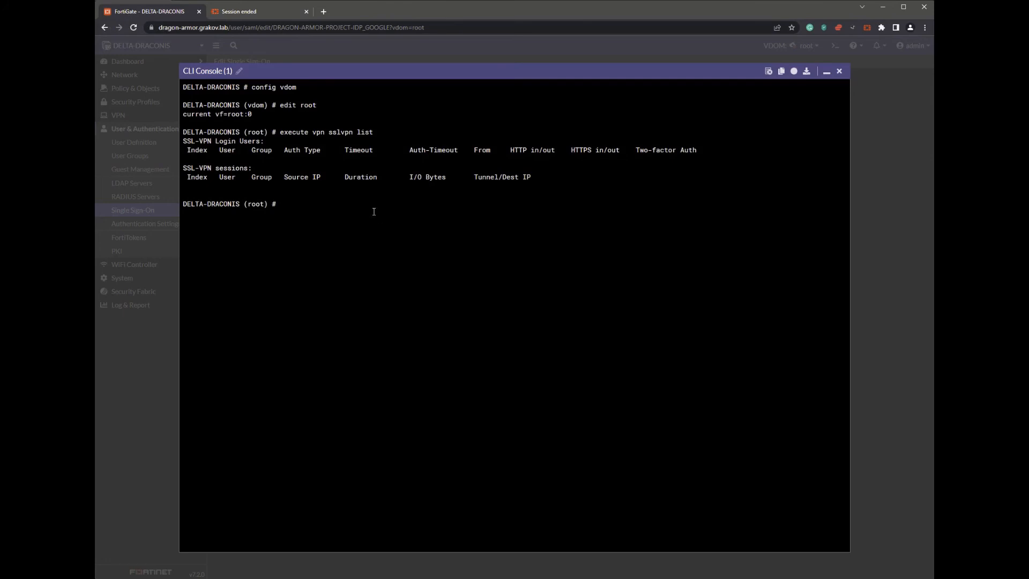
pyautogui.press('Up')
pyautogui.press('Return')
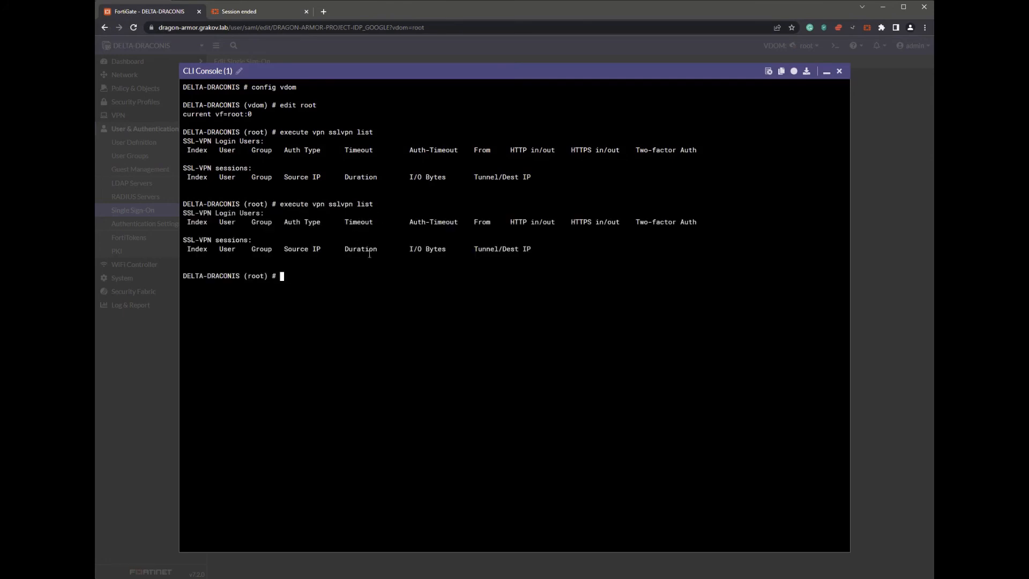
# - Open the GOOGLE-SAML login page in a third tab, reaching Google's 'Choose an account' page
pyautogui.click(323, 11)
pyautogui.write('d')
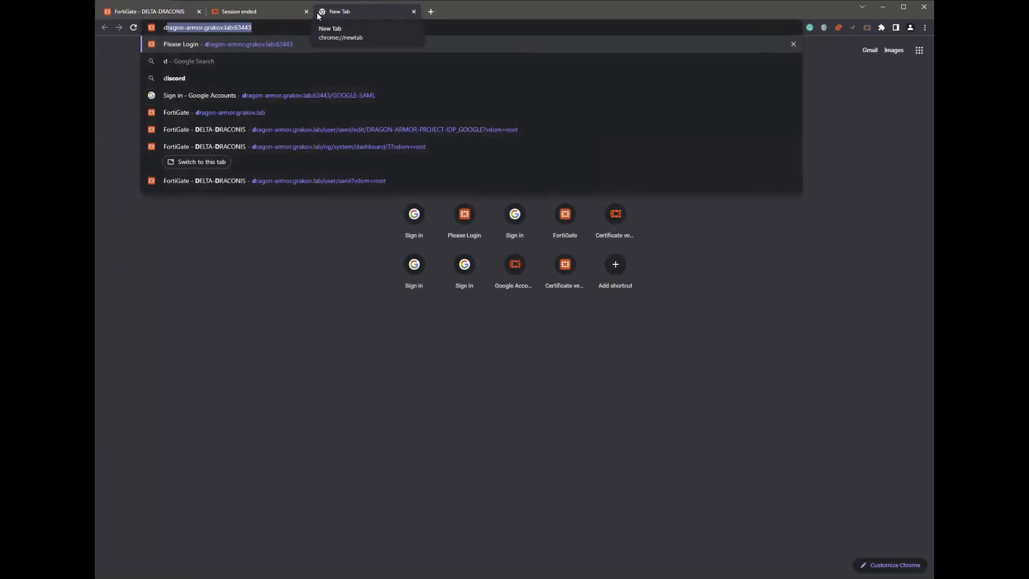
pyautogui.press('Down')
pyautogui.press('Down')
pyautogui.press('Down')
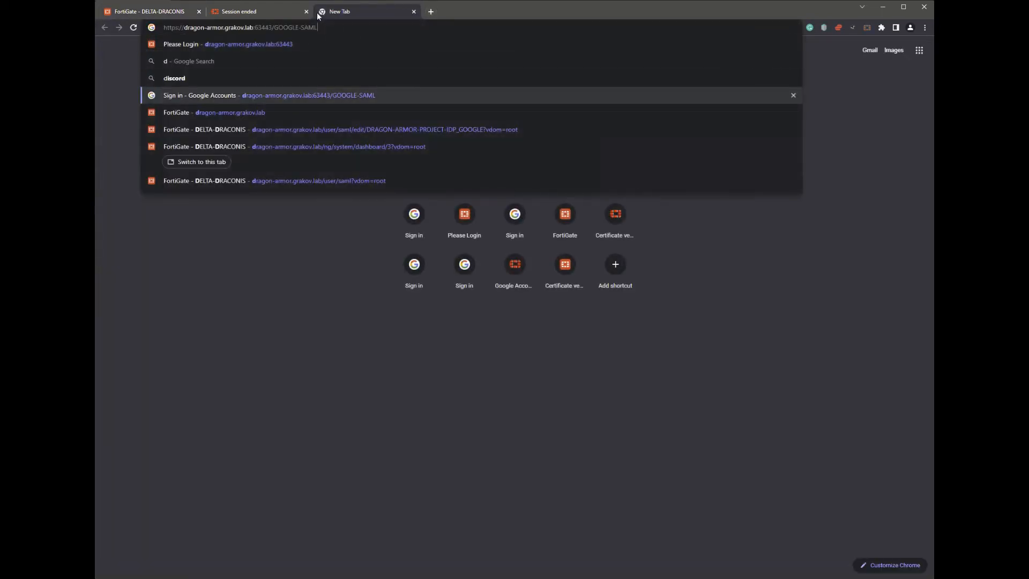
pyautogui.press('Return')
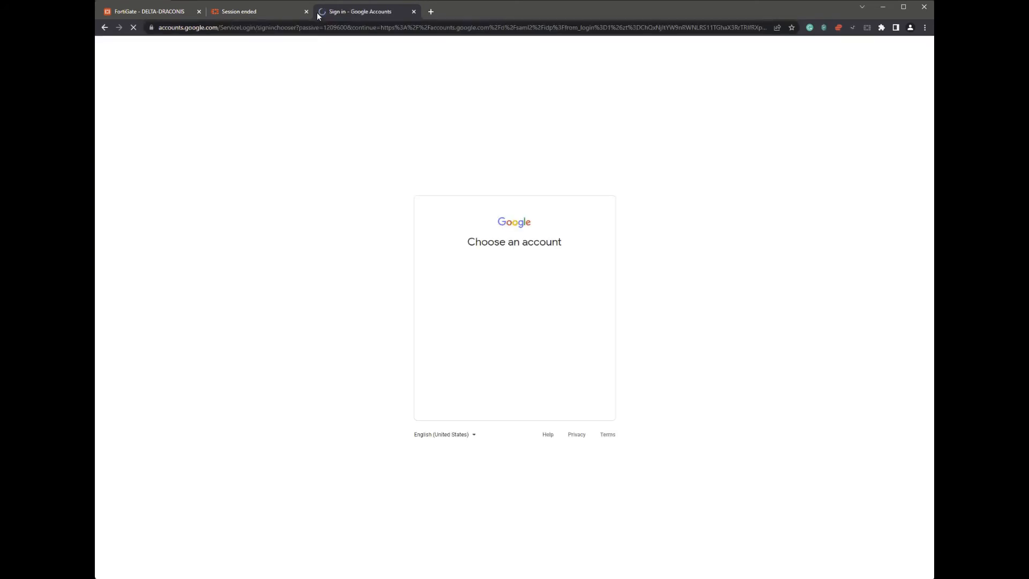